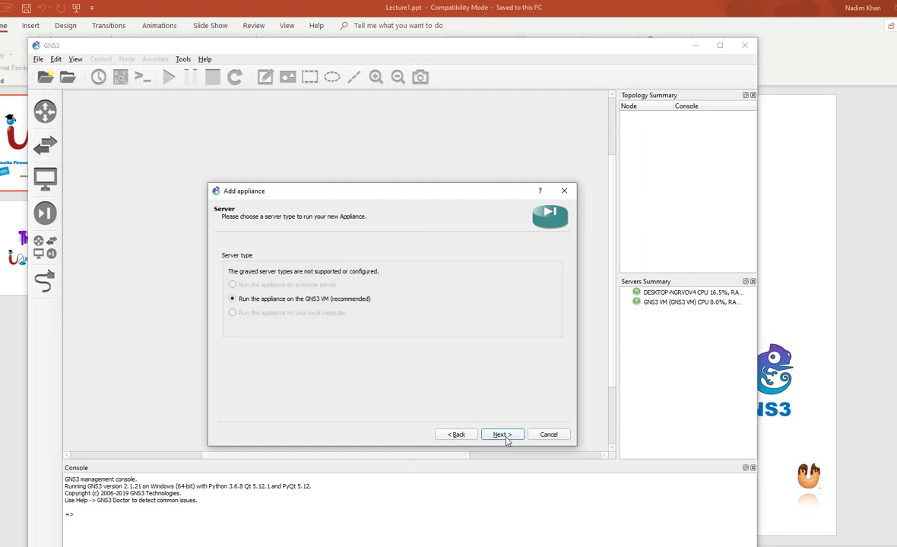
Keep the appliance on the GNS3 VM and pass the server check to reach Required files
left_click(503, 435)
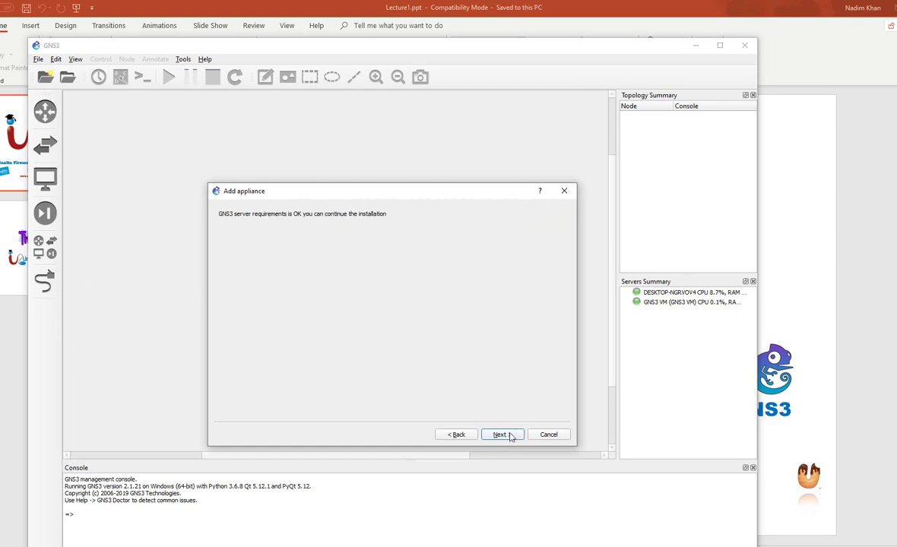
left_click(506, 439)
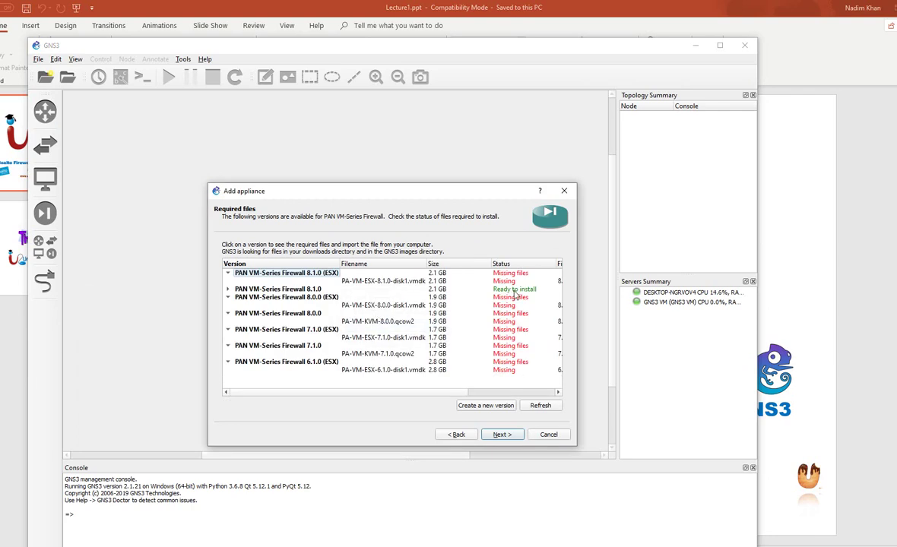
Select PAN VM-Series Firewall 8.1.0, view its required files, and confirm installing PA-VM 8.1.0
left_click(513, 290)
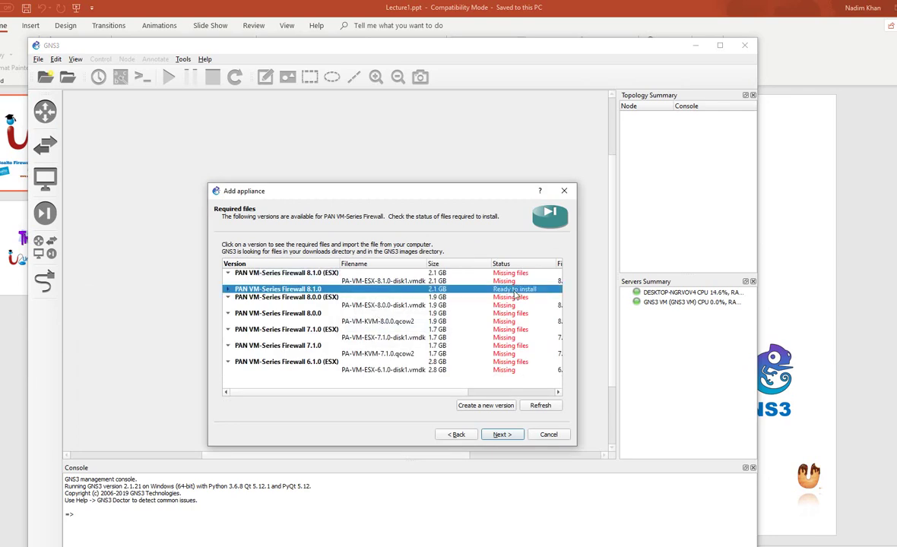
left_click(225, 290)
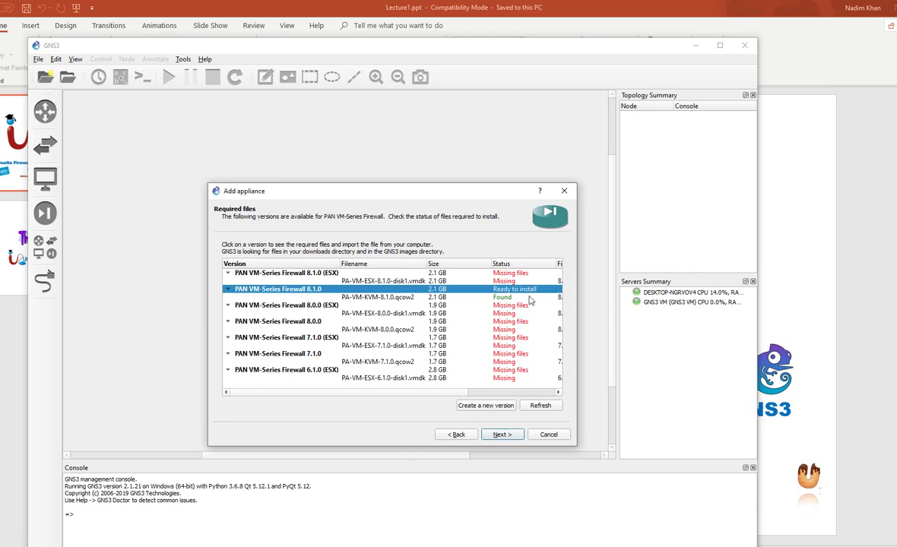
left_click(503, 433)
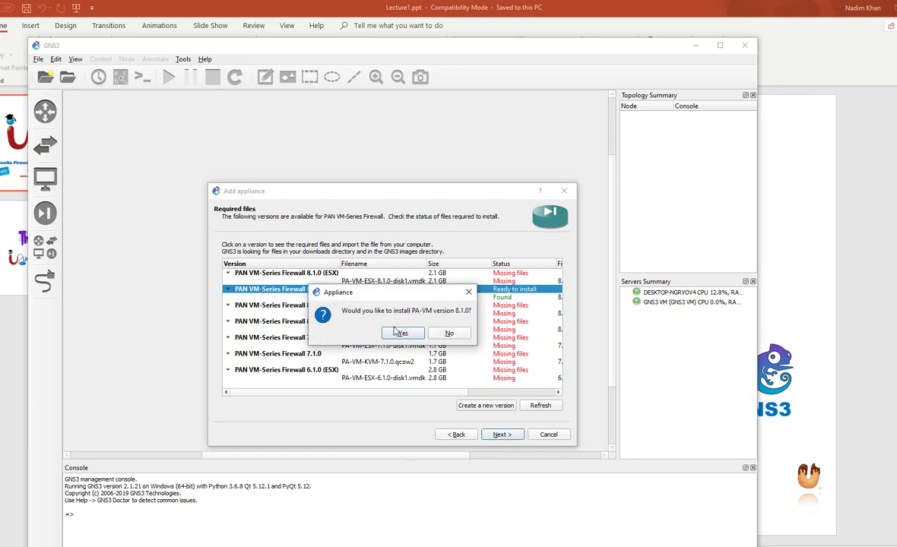
left_click(398, 333)
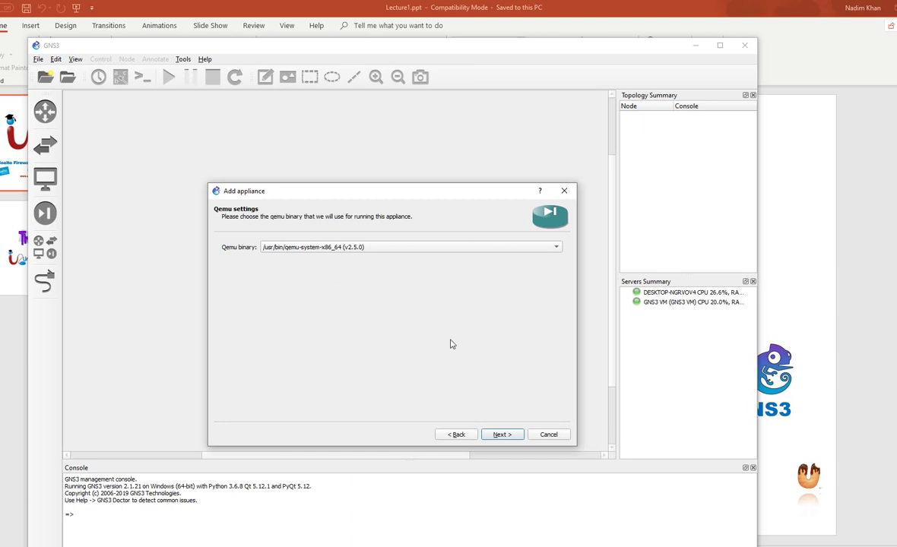
Accept the Qemu binary and summary, then select the static-IP setup commands
left_click(501, 436)
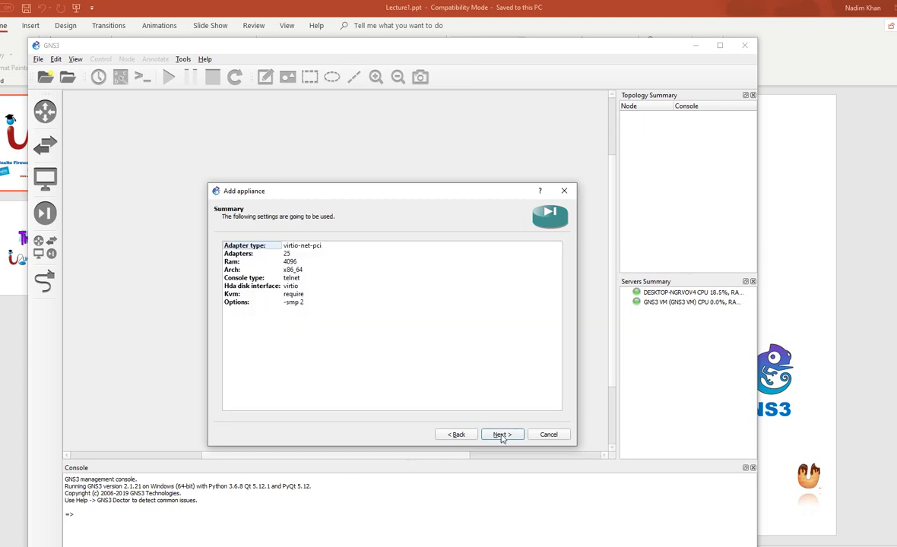
left_click(501, 436)
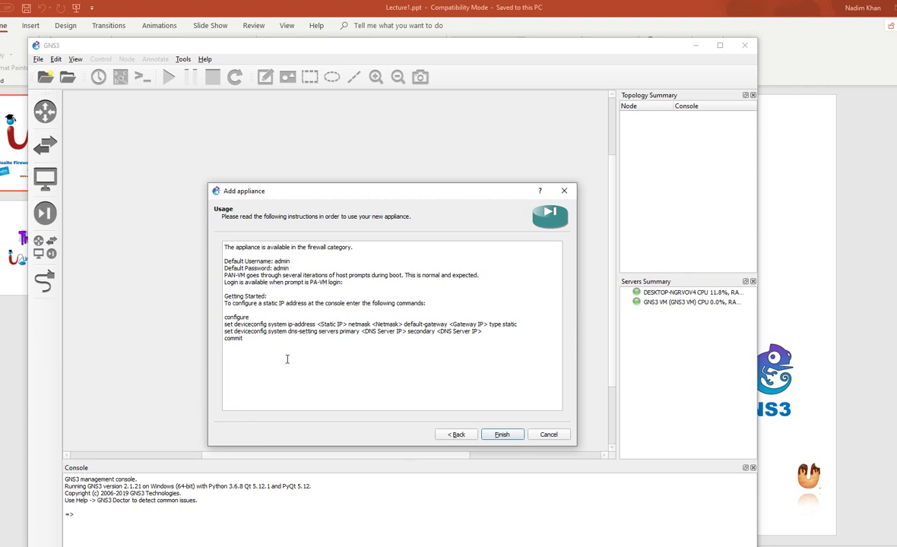
left_click_drag(226, 314, 244, 339)
key("ctrl+c")
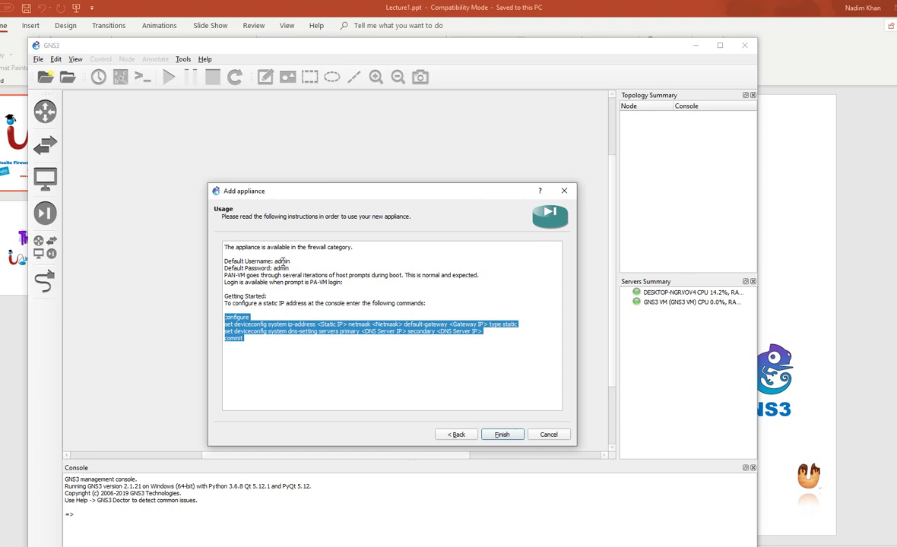
Paste the static-IP setup commands into a new Notepad window
key("super+r")
type("no")
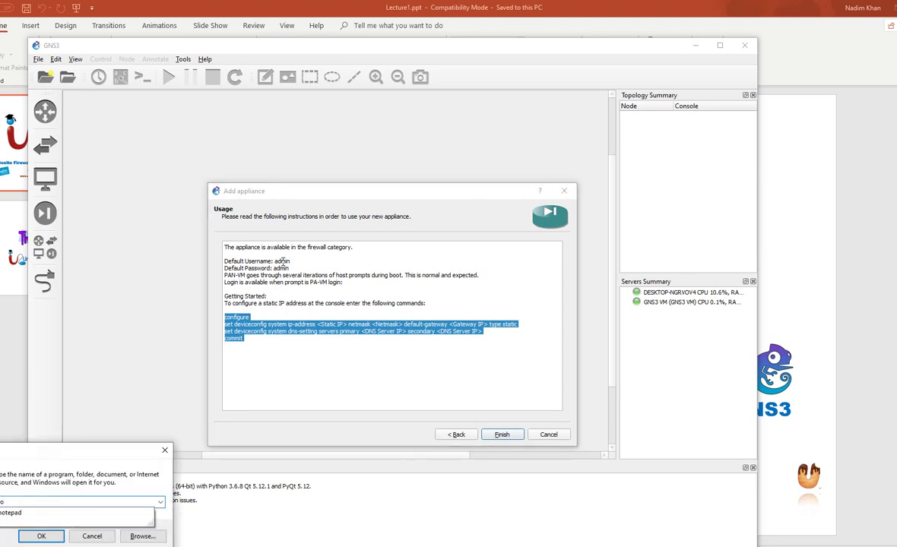
type("tepad")
key("Return")
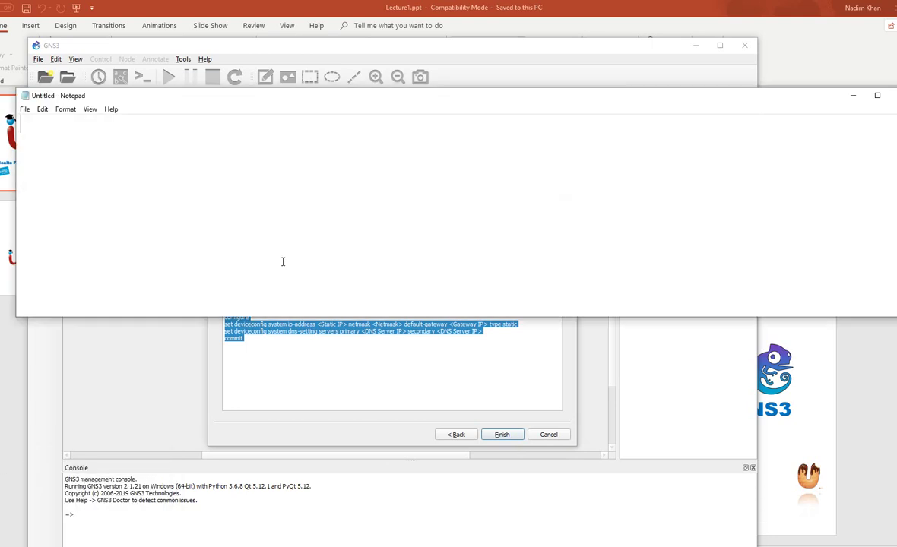
key("ctrl+v")
Finish the PA-VM 8.1.0 installation and dismiss the completion message
key("alt+Tab")
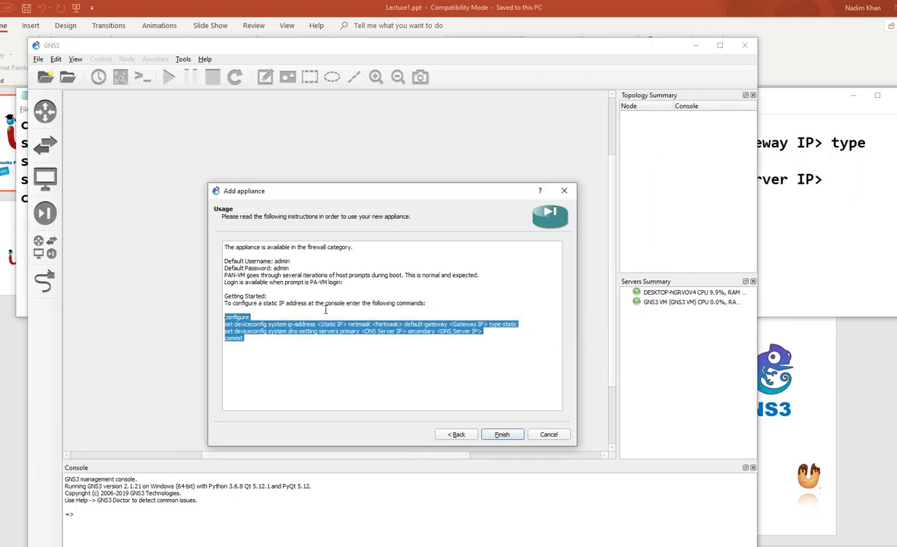
left_click(504, 436)
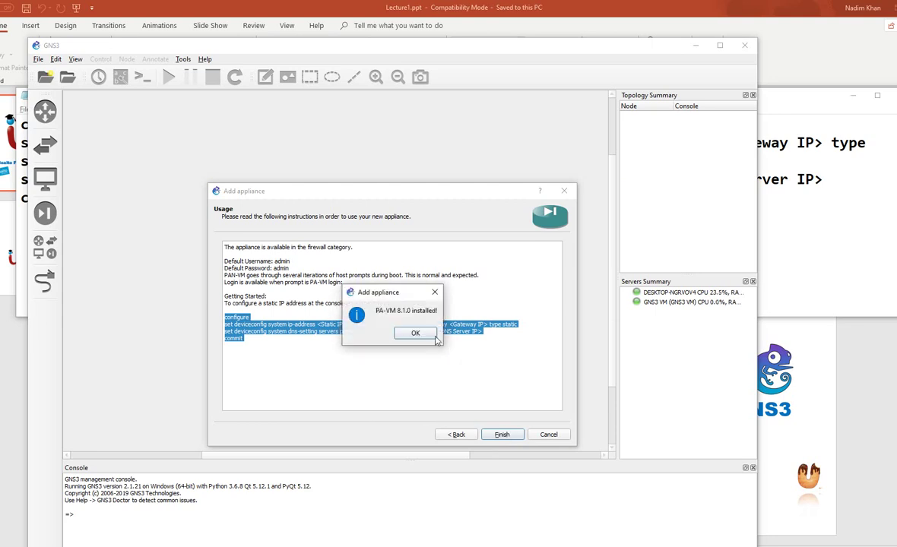
left_click(416, 334)
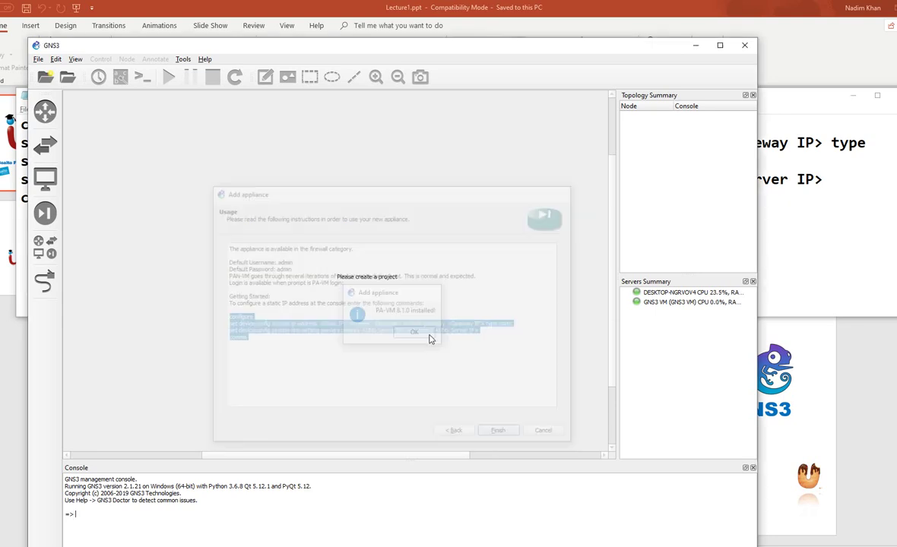
Create a new GNS3 project named PA-demo
left_click(44, 78)
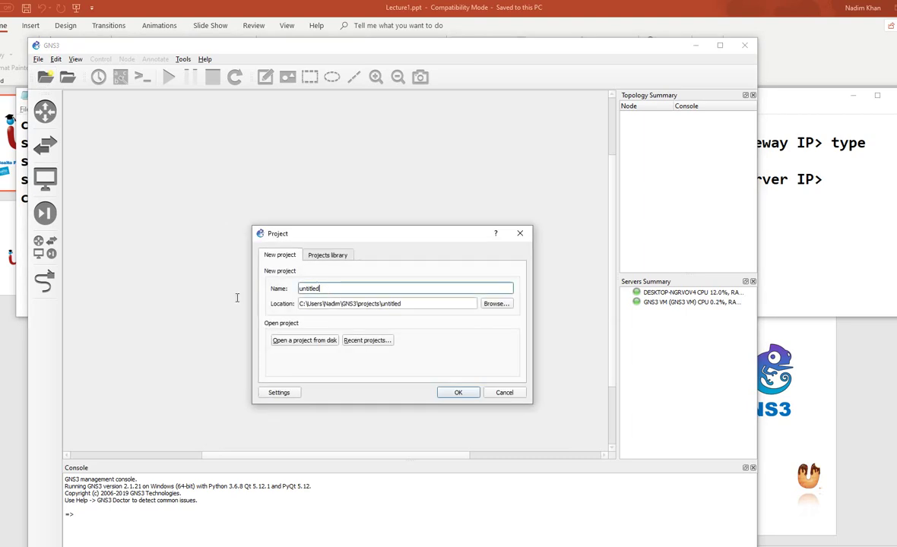
key("BackSpace")
key("BackSpace")
key("BackSpace")
key("BackSpace")
key("BackSpace")
key("BackSpace")
key("BackSpace")
type("PA-demo")
key("Return")
Place a PA-VM 8.1.0 node and a NAT cloud on the canvas
left_click(46, 215)
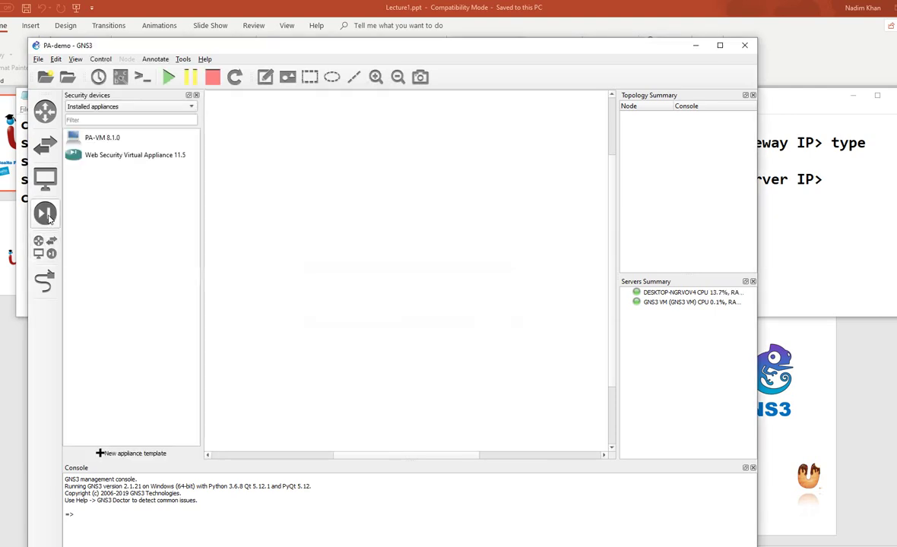
left_click(46, 214)
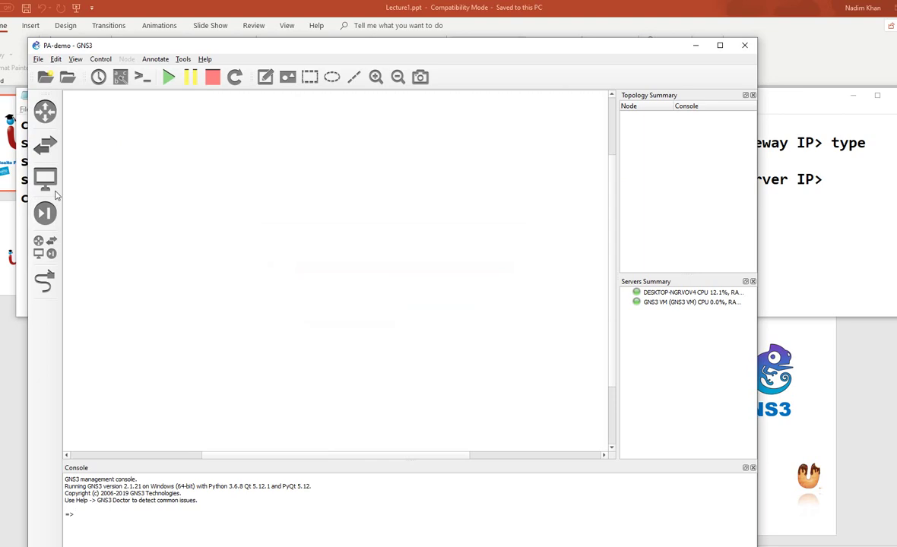
left_click(46, 215)
left_click(76, 137)
left_click_drag(76, 138, 308, 225)
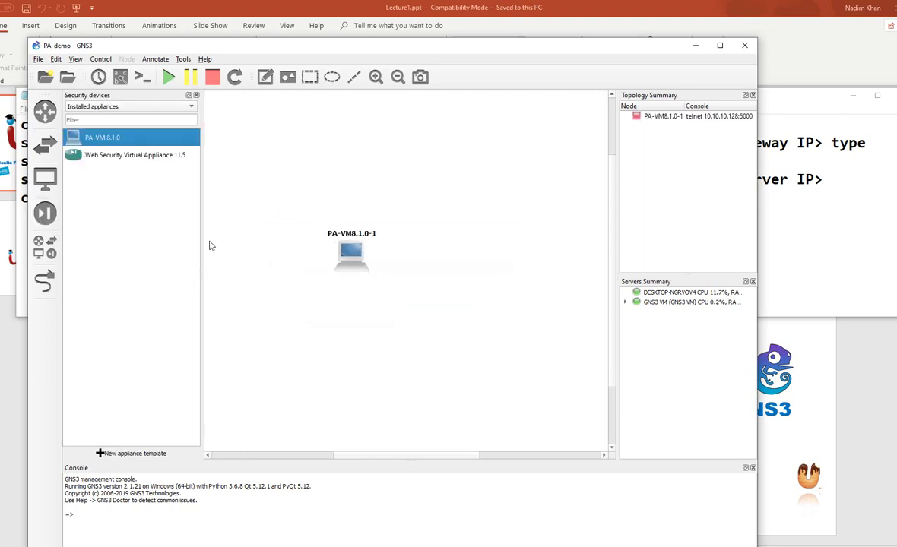
left_click(44, 247)
left_click_drag(86, 224, 448, 213)
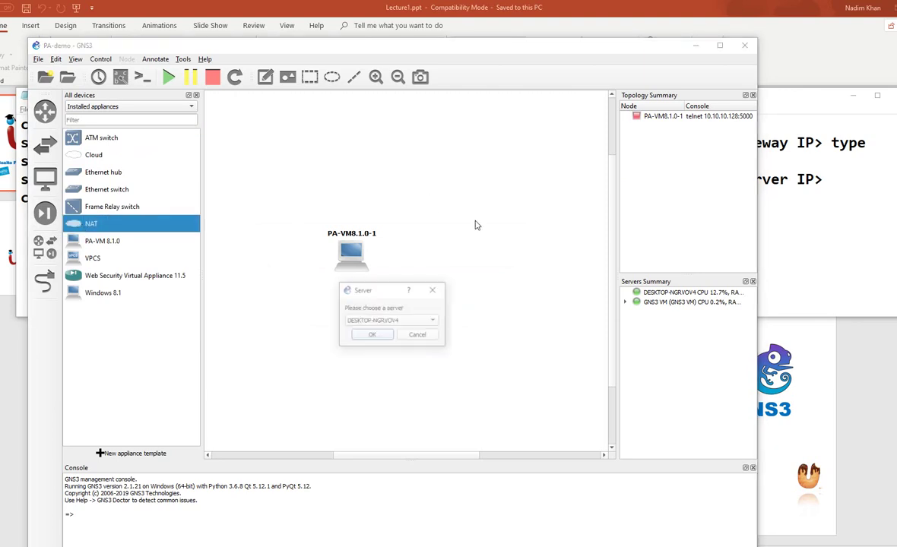
left_click(372, 336)
Link the PA-VM management interface to NAT-1's nat0 and move NAT-1 above the firewall
left_click(44, 280)
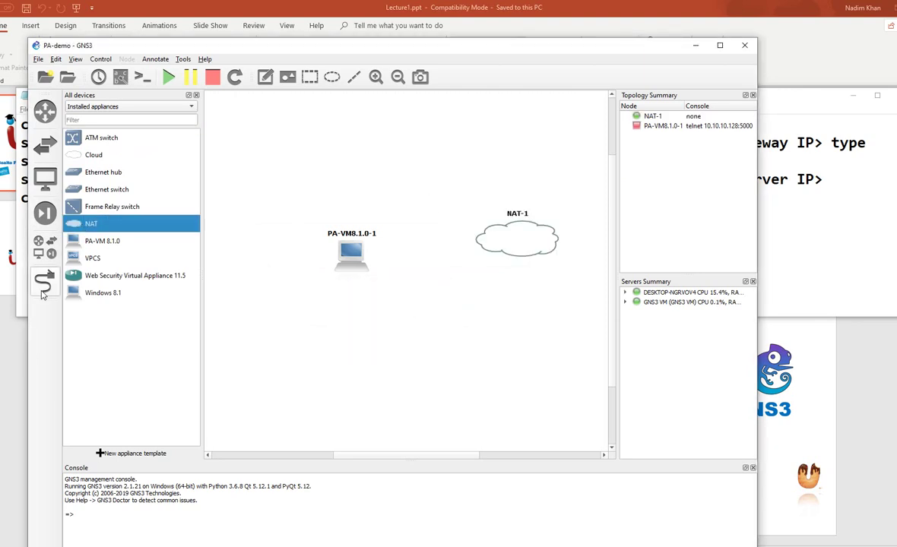
left_click(367, 261)
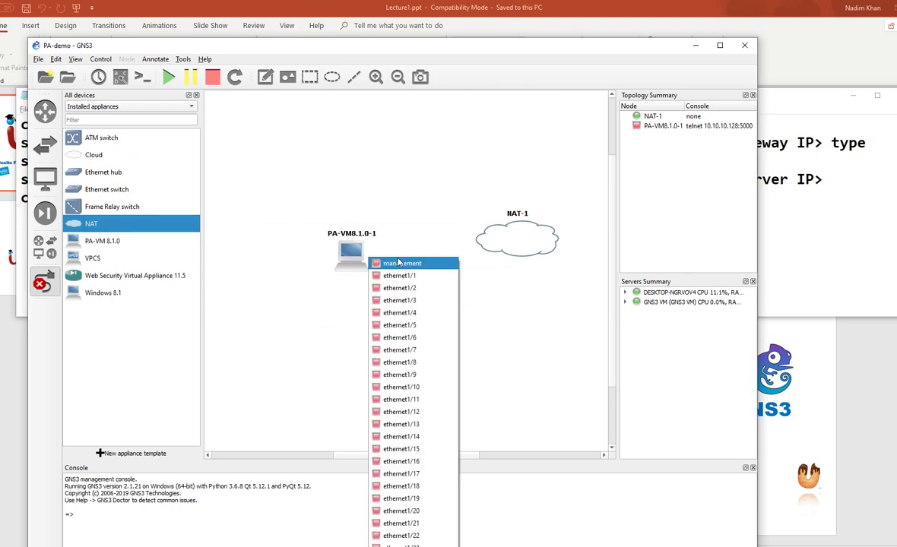
left_click(381, 263)
left_click(505, 242)
left_click(532, 247)
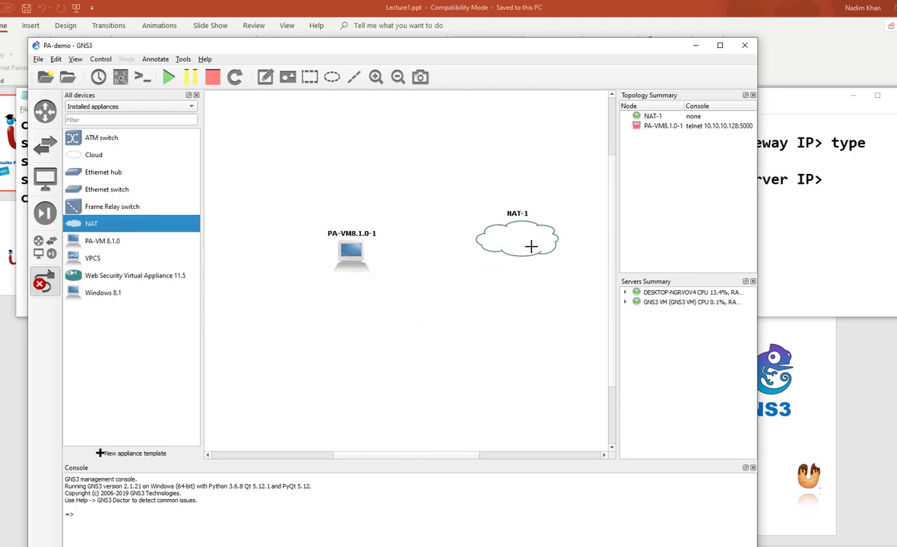
left_click_drag(530, 244, 358, 163)
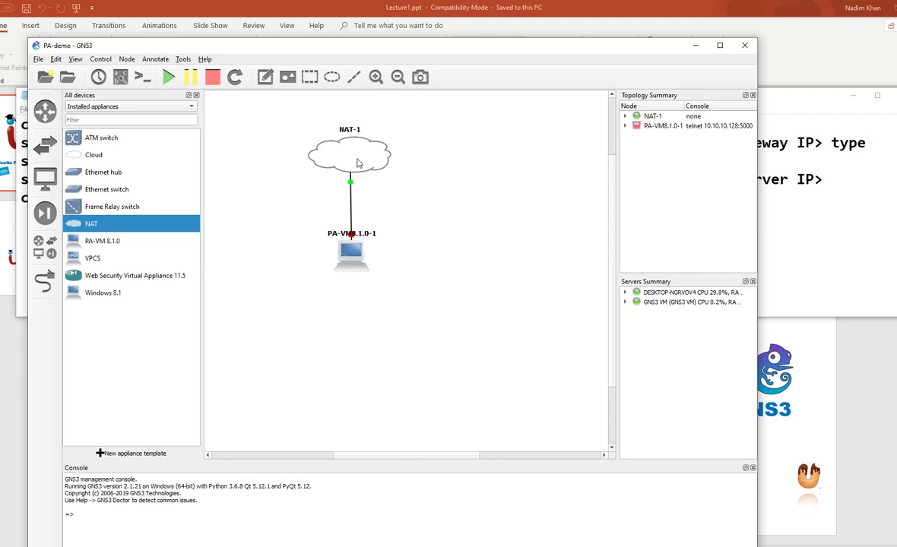
Start the PA-VM8.1.0-1 node and shift it slightly lower
right_click(348, 263)
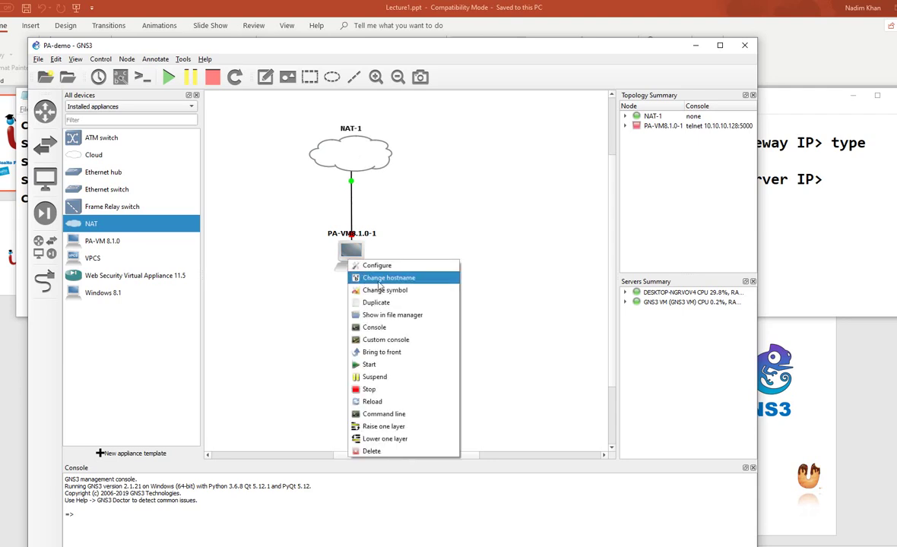
left_click(367, 365)
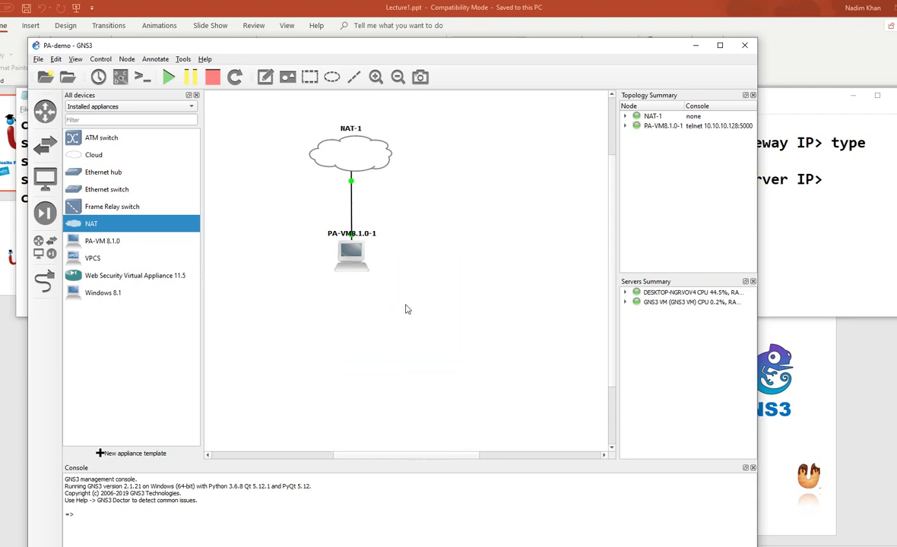
left_click_drag(351, 256, 351, 283)
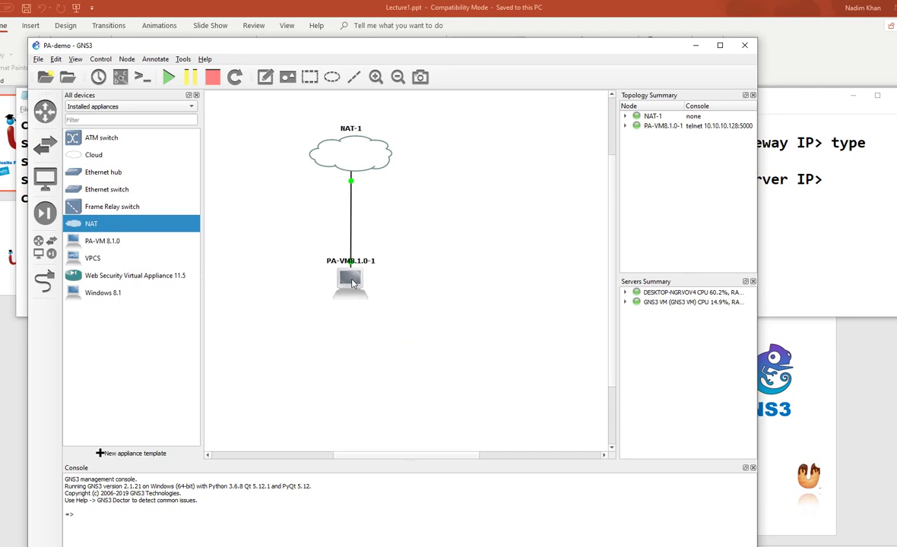
Search symbols for 'fir' but cancel, then reposition the PA-VM node under NAT-1
right_click(352, 282)
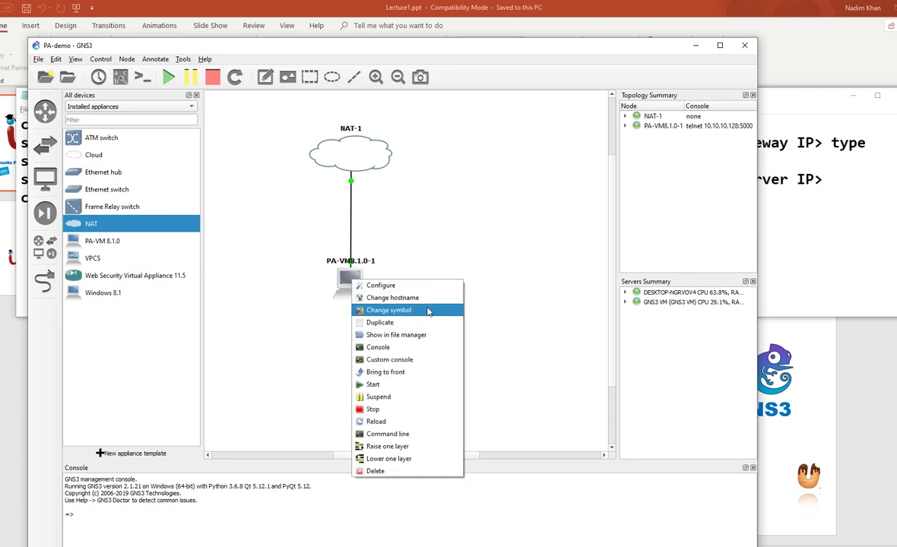
left_click(427, 312)
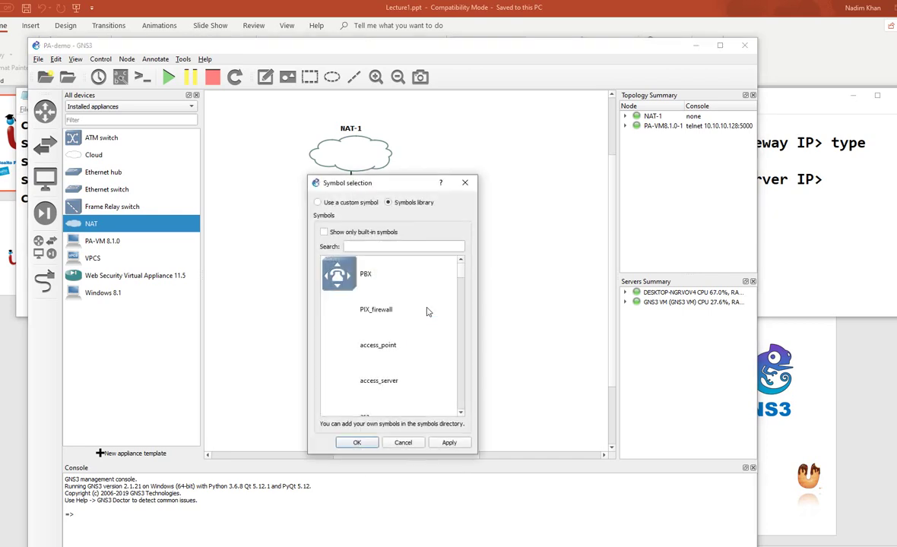
type("pa")
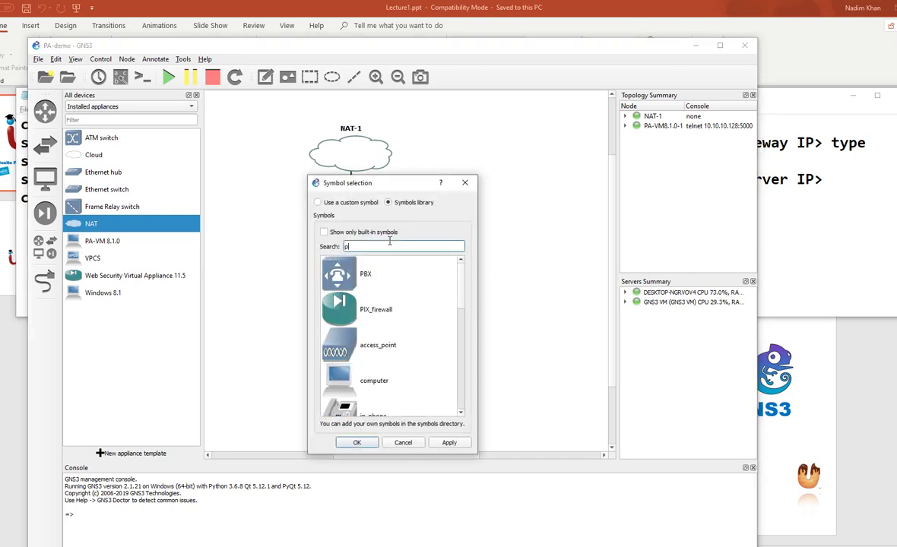
key("BackSpace")
key("BackSpace")
type("fir")
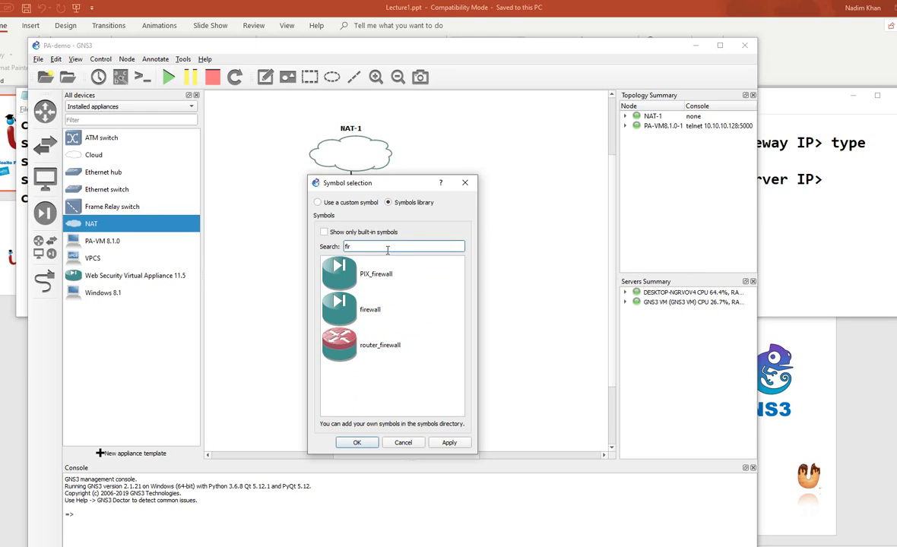
double_click(387, 248)
left_click(403, 443)
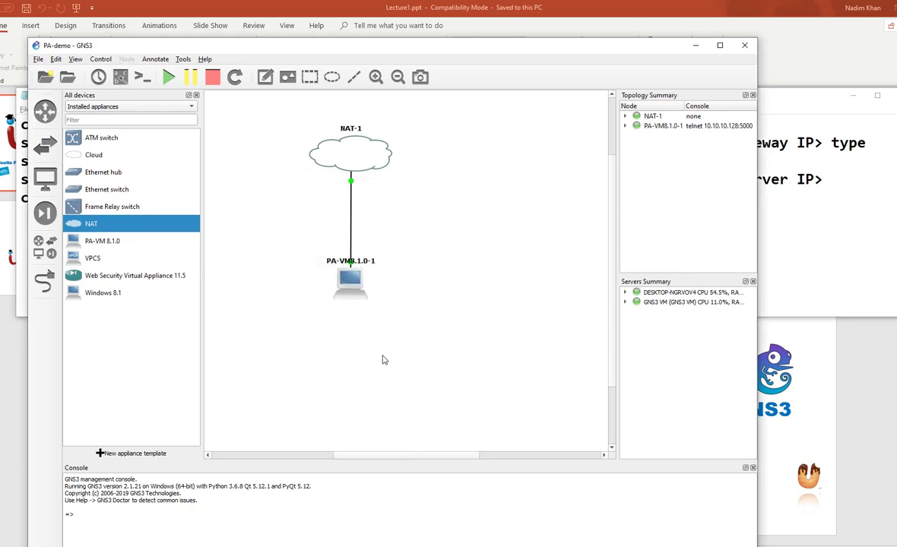
left_click_drag(351, 282, 343, 302)
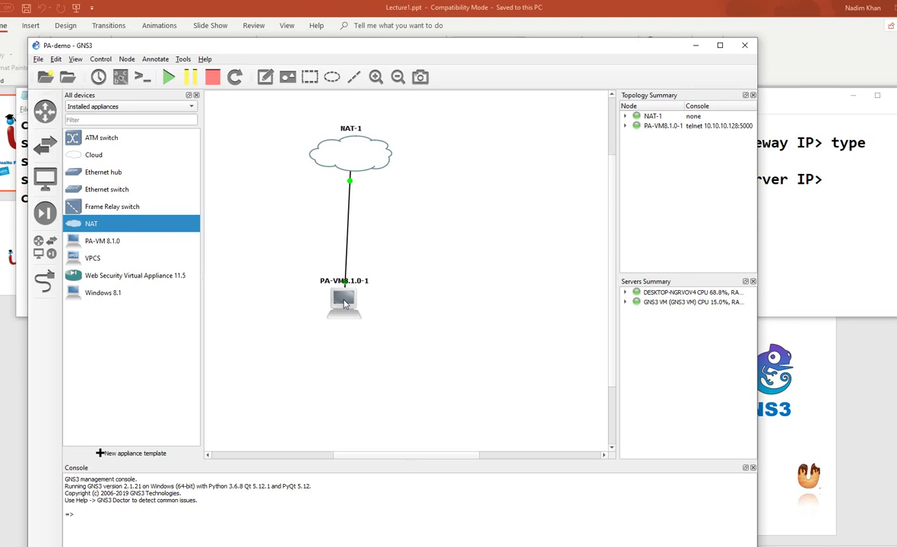
left_click_drag(344, 302, 355, 277)
Open the PA-VM8.1.0-1 boot console in Solar-PuTTY, then close it
double_click(356, 277)
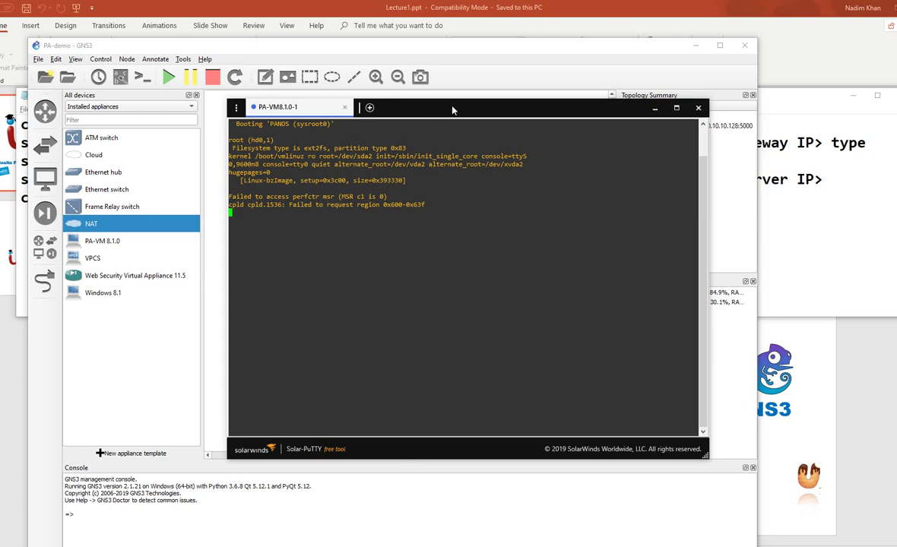
left_click_drag(452, 115, 446, 140)
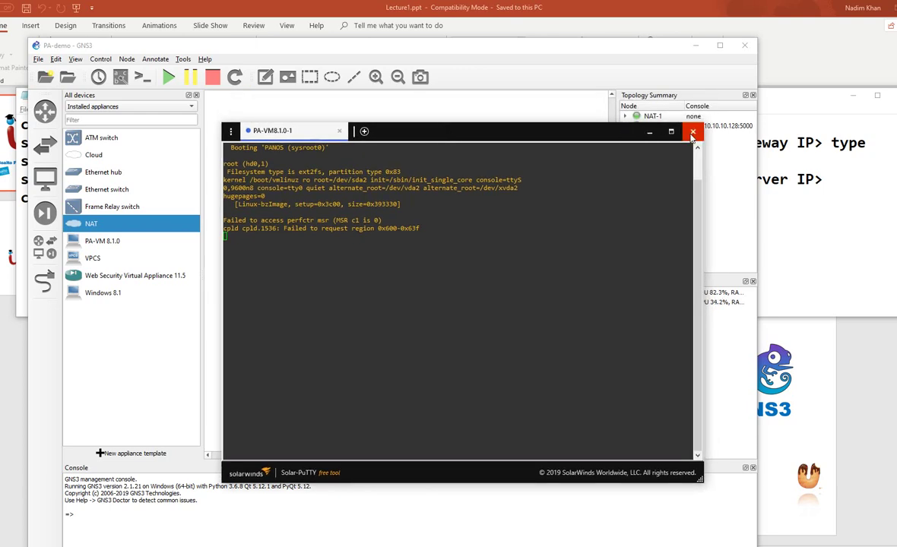
left_click(692, 133)
Stop the PA-VM8.1.0-1 node from its context menu
right_click(355, 276)
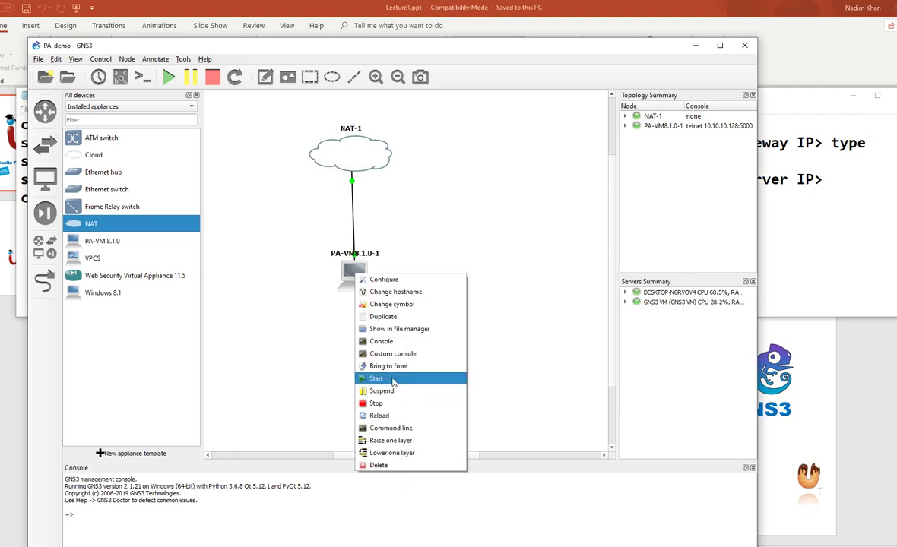
left_click(380, 403)
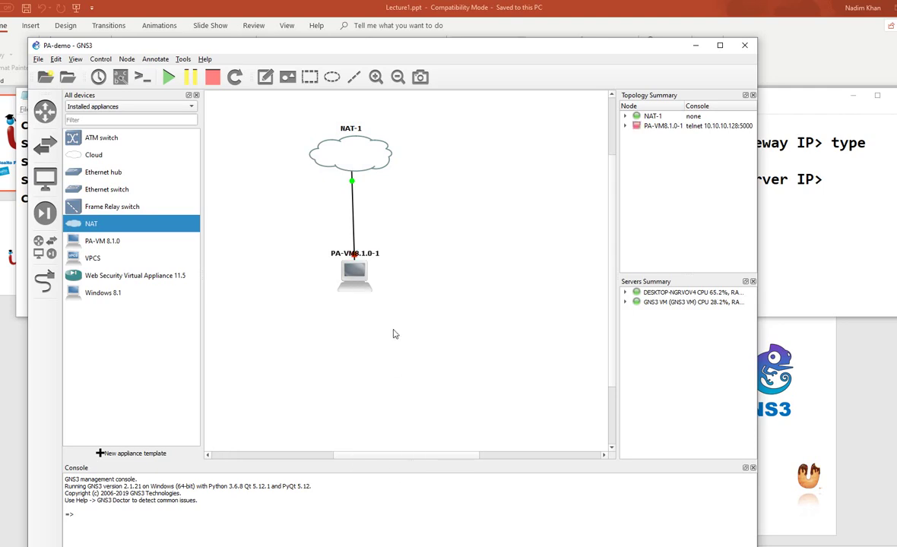
right_click(359, 278)
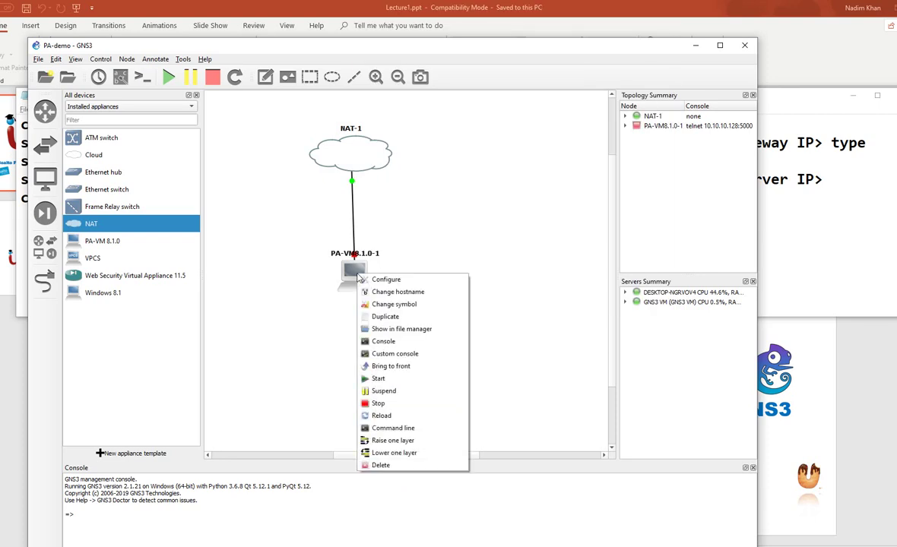
Change PA-VM8.1.0-1 from 1 to 2 vCPUs and from 4096 to 5120 MB RAM, and apply
left_click(365, 279)
left_click(295, 285)
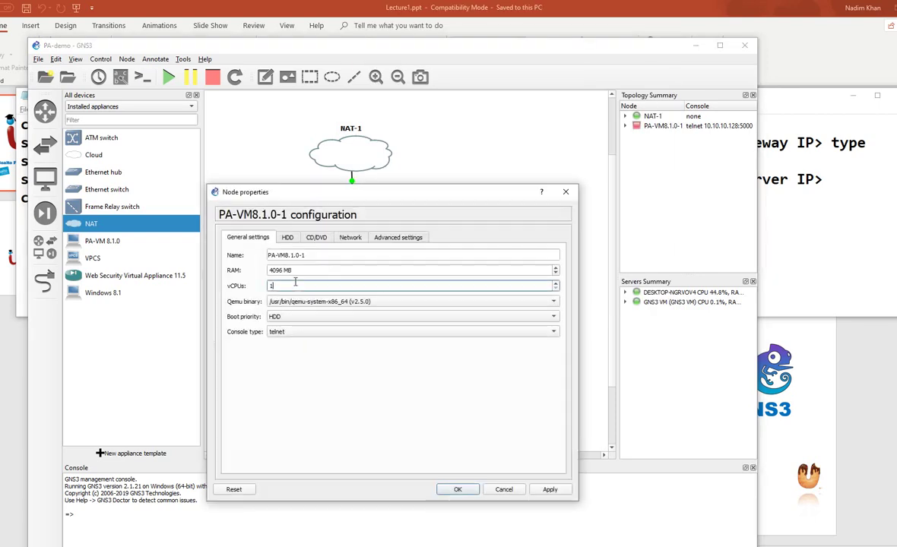
left_click_drag(294, 285, 225, 287)
type("2")
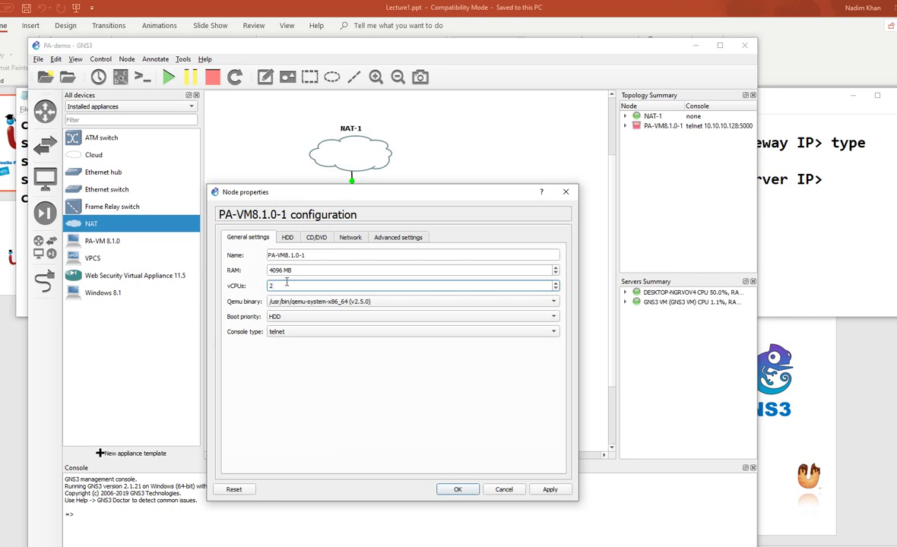
double_click(278, 271)
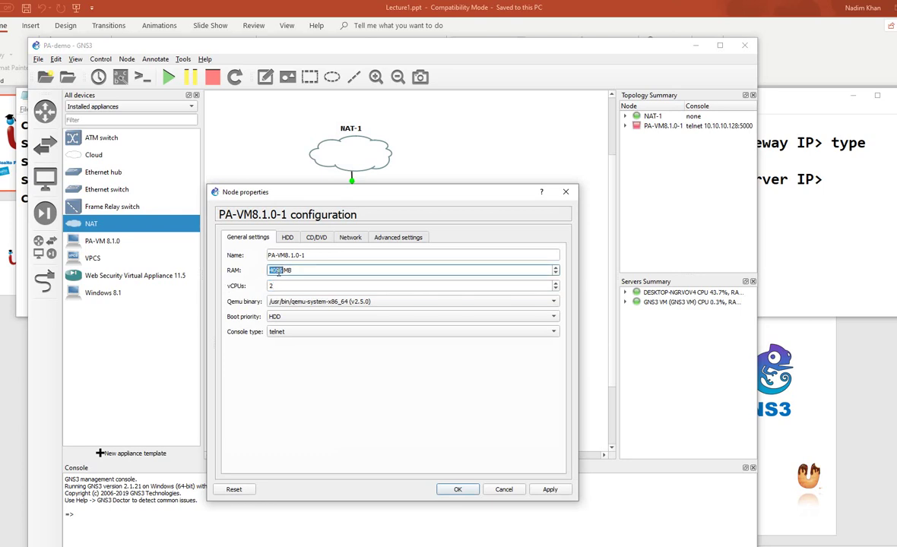
type("5120")
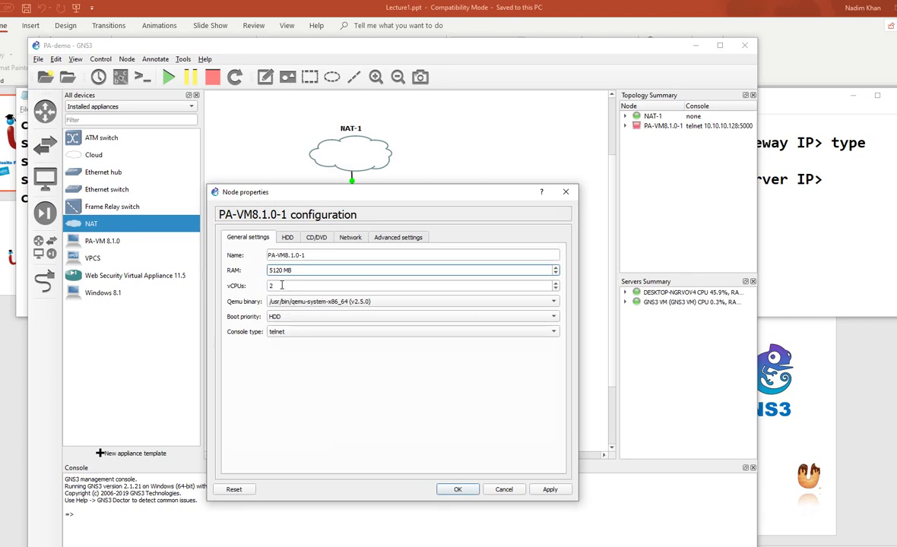
left_click(547, 492)
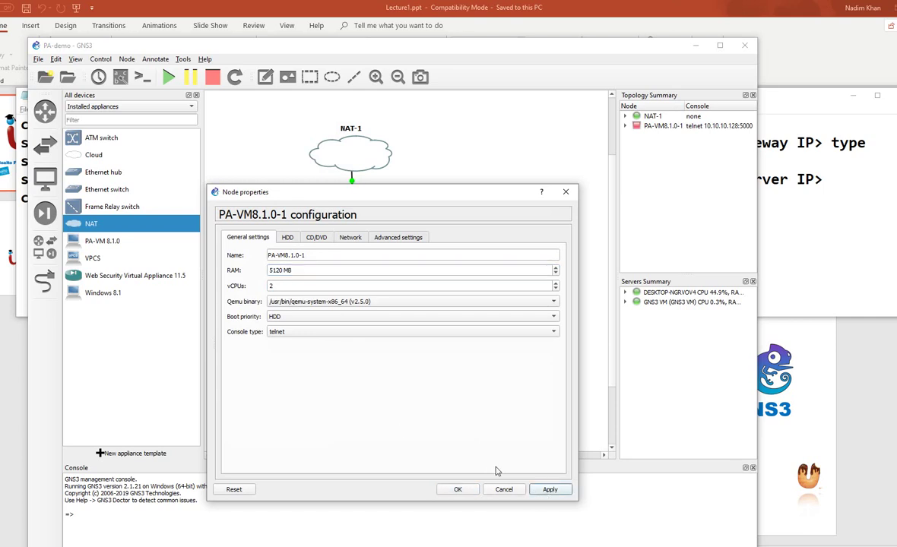
left_click(458, 488)
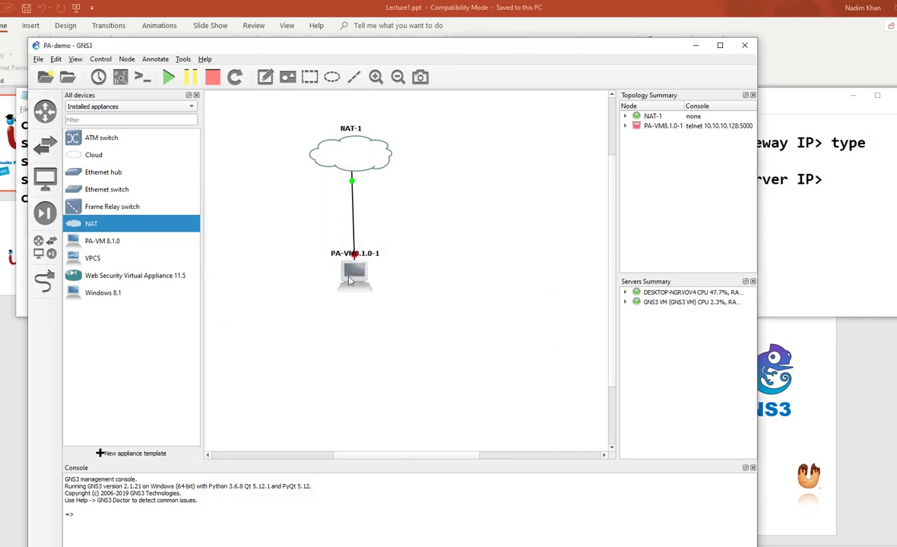
Start PA-VM8.1.0-1, nudge it down, and open its Solar-PuTTY console
right_click(349, 277)
left_click(388, 386)
left_click_drag(361, 281, 354, 295)
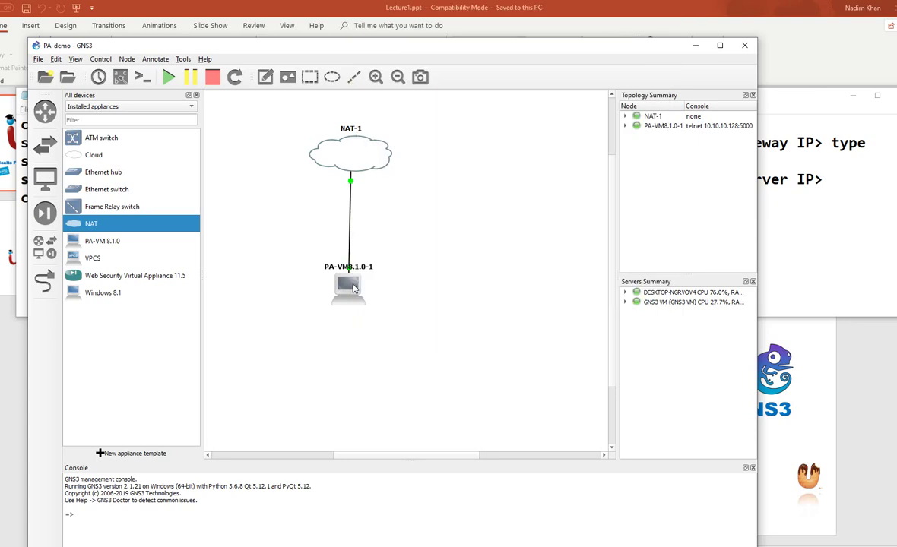
double_click(352, 288)
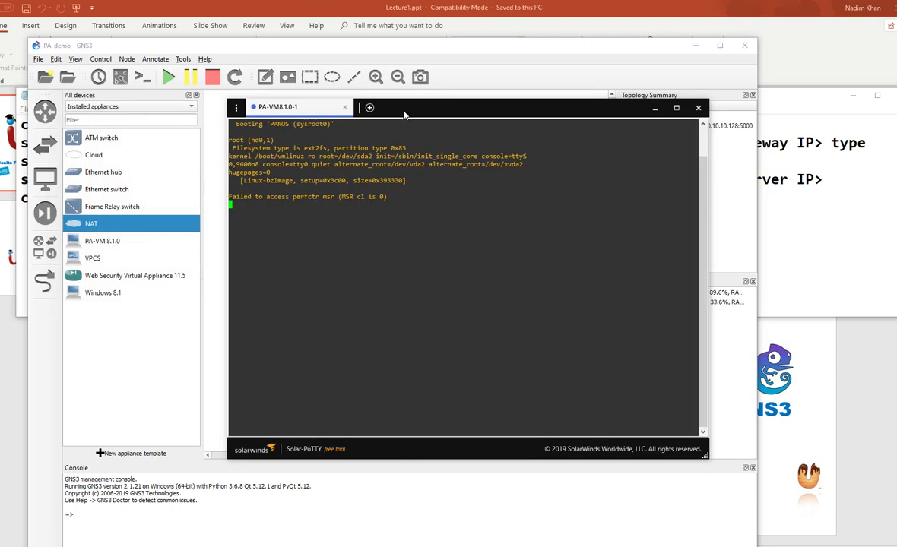
Mark the DHCP address 10.10.10.129 and log in to PA-VM as admin with the password
left_click_drag(404, 114, 405, 115)
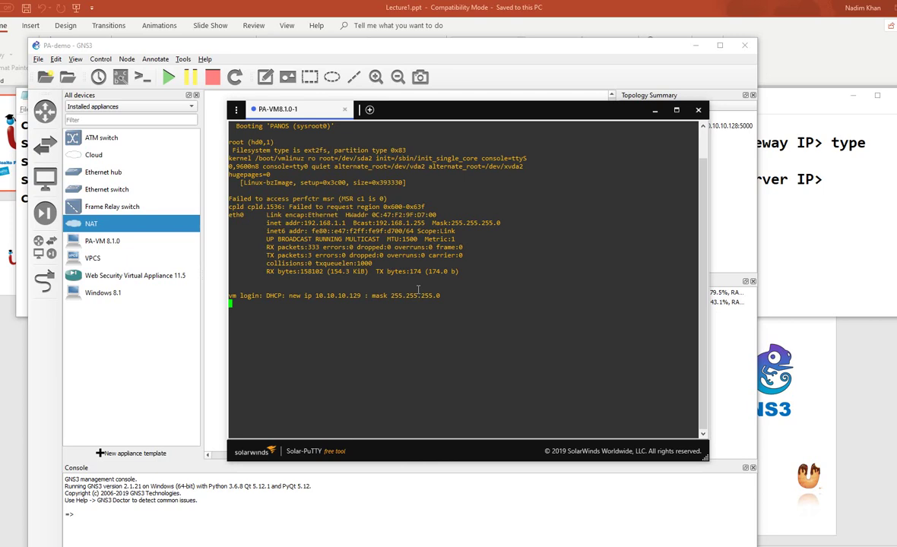
left_click_drag(304, 296, 443, 296)
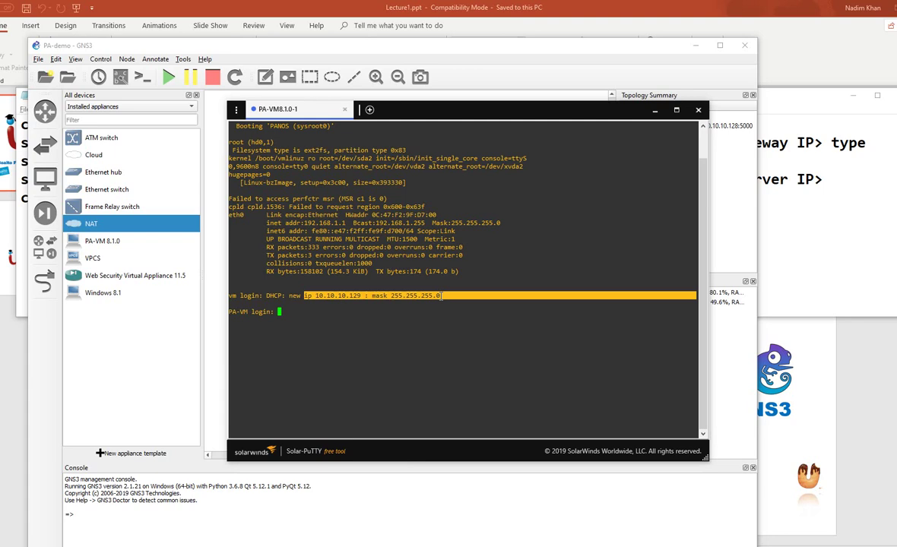
type("admin")
key("Return")
key("Return")
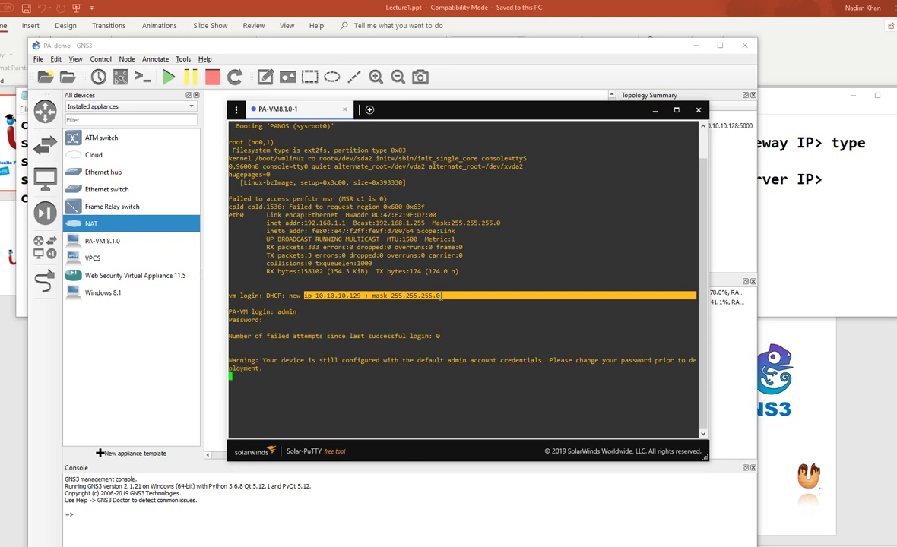
key("Return")
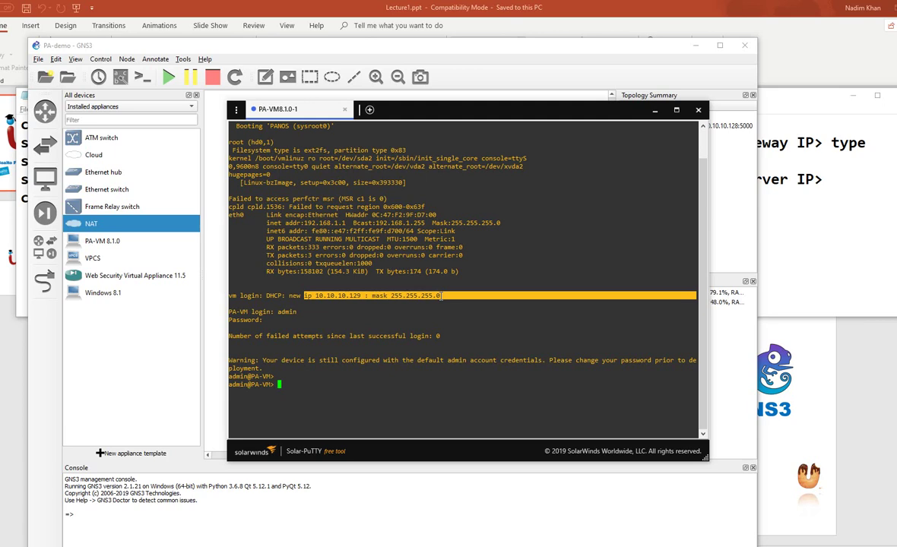
Run 'show system info' and highlight netmask 255.255.255.0, gateway 10.10.10.2 and dhcp assignment
type("show system info")
key("Return")
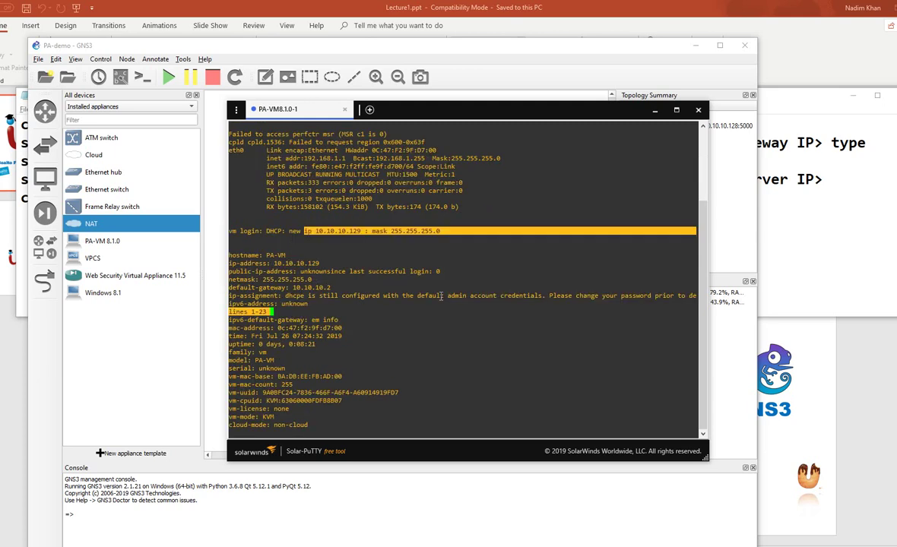
double_click(284, 280)
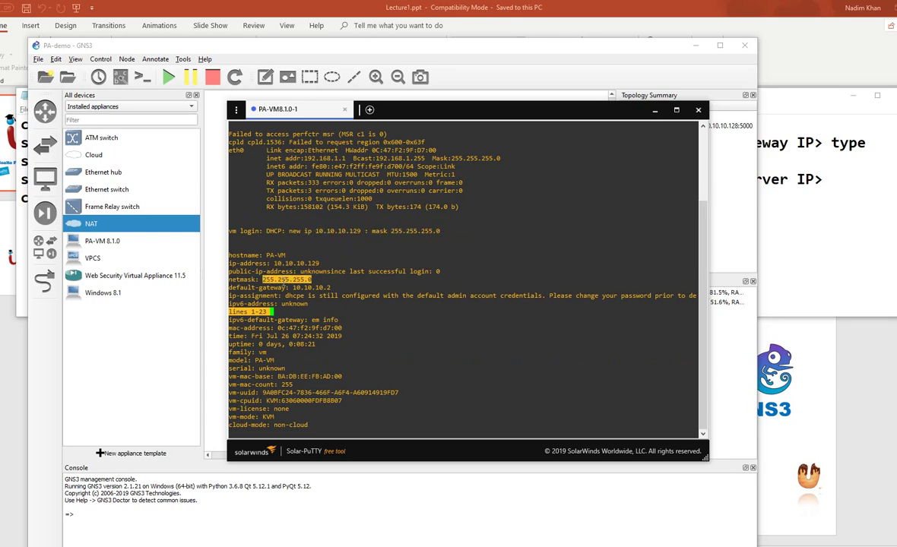
double_click(310, 287)
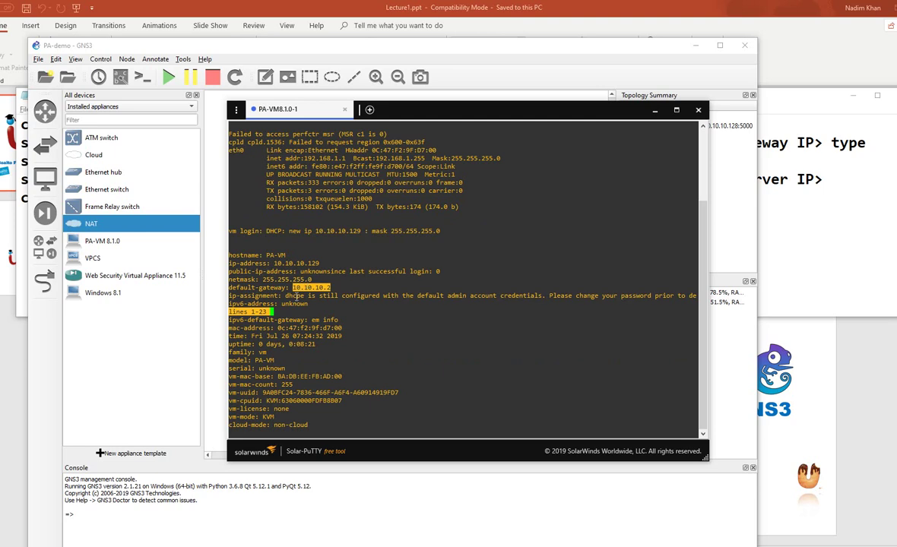
double_click(296, 296)
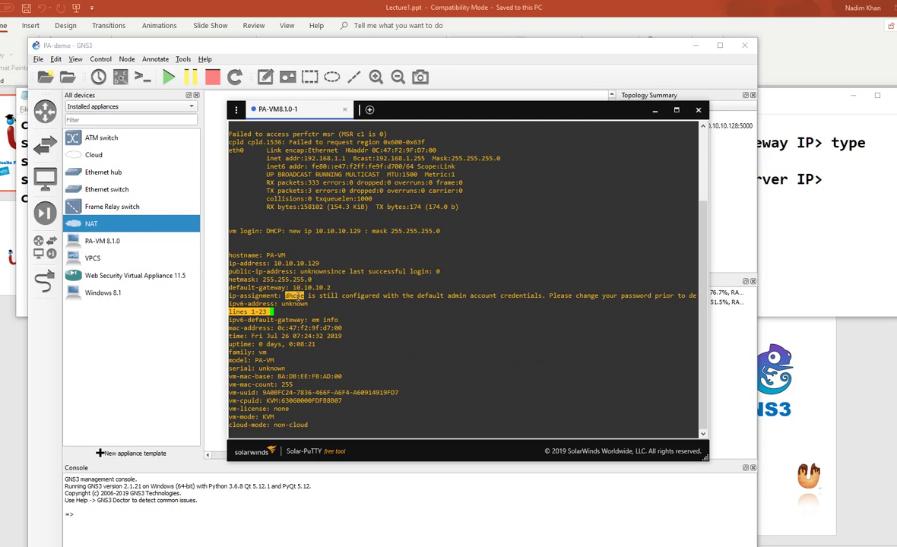
key("alt+Tab")
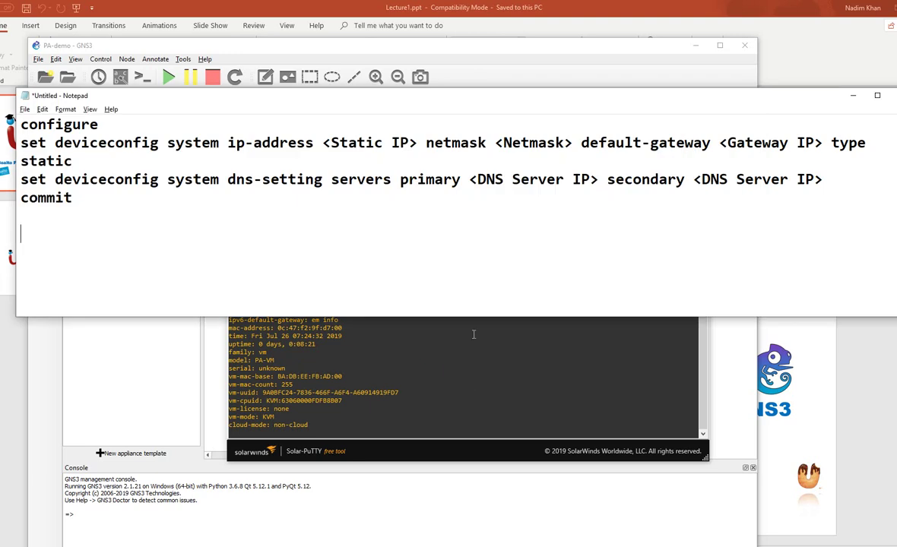
Replace the Static IP placeholder in Notepad's set deviceconfig command with 1.1.1.1
left_click_drag(595, 99, 598, 137)
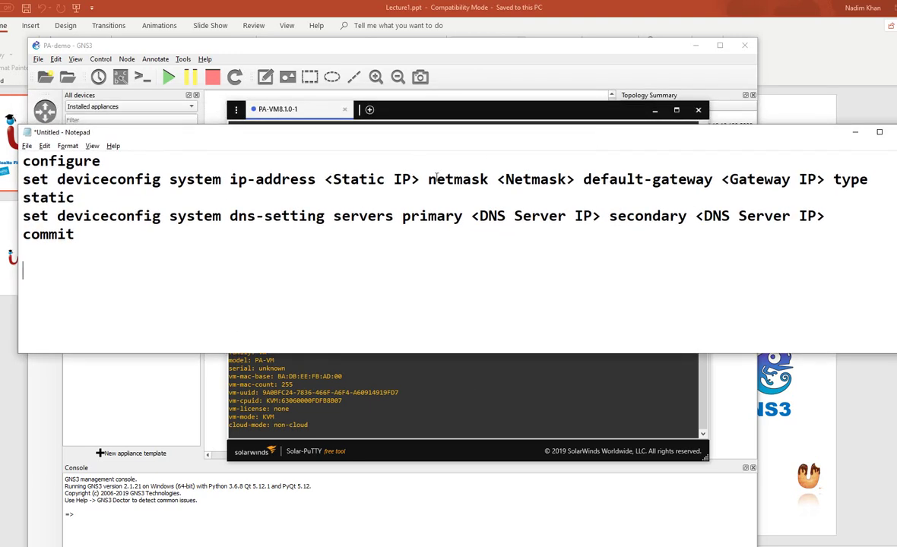
left_click_drag(428, 181, 330, 183)
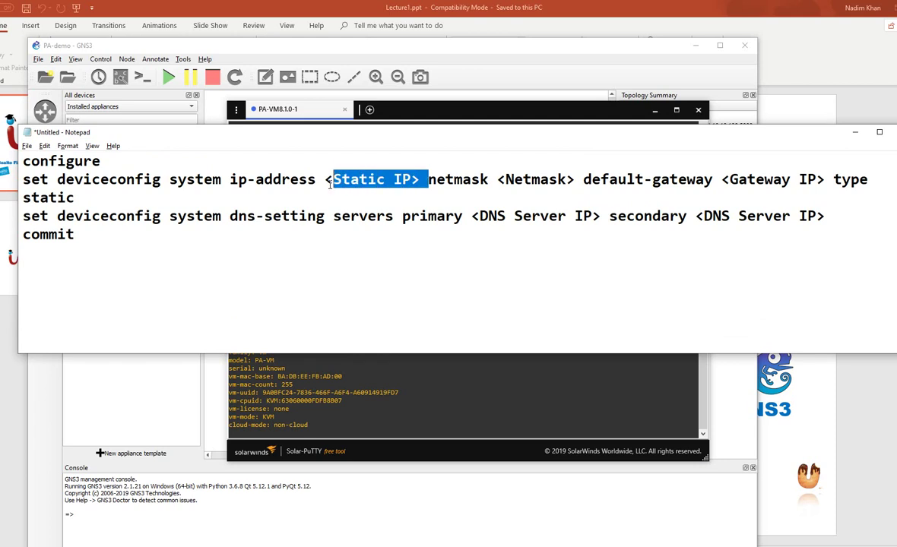
key("BackSpace")
key("BackSpace")
key("BackSpace")
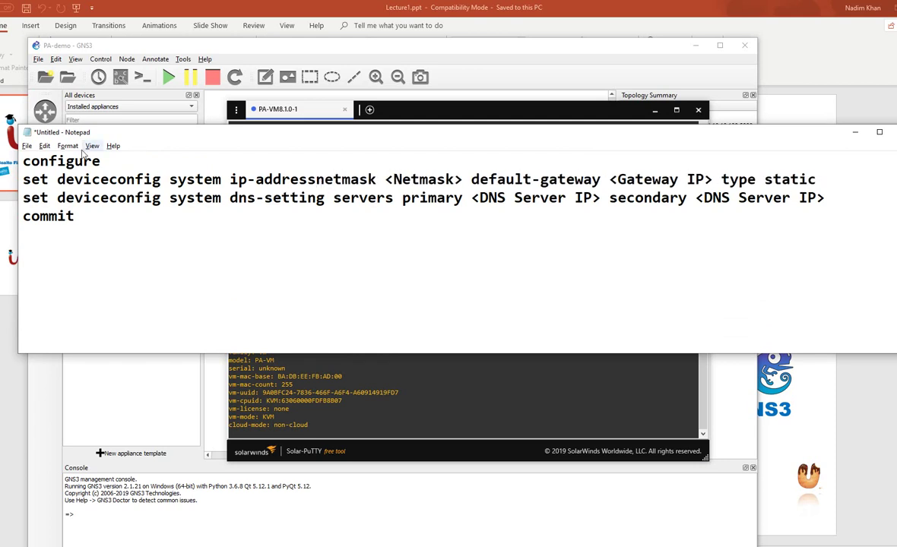
left_click_drag(23, 179, 221, 183)
left_click(316, 180)
type("1.1.1.1")
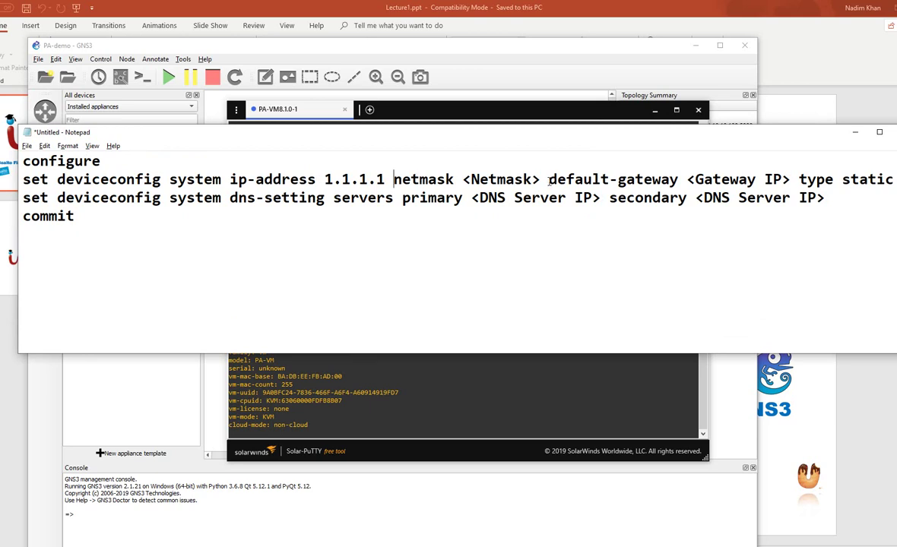
Select the Netmask and 'type static' placeholders, then minimize Notepad to reveal the PA-VM console
left_click_drag(549, 181, 488, 180)
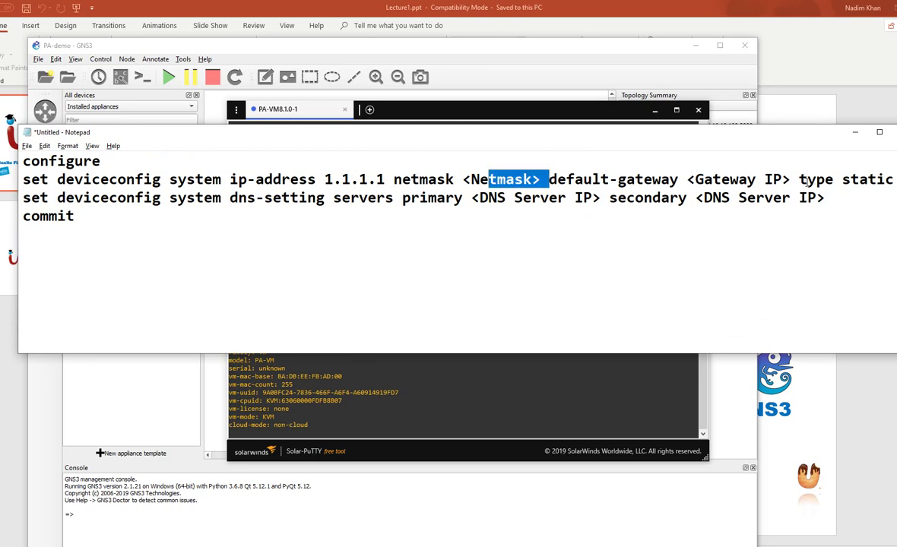
left_click_drag(798, 181, 895, 183)
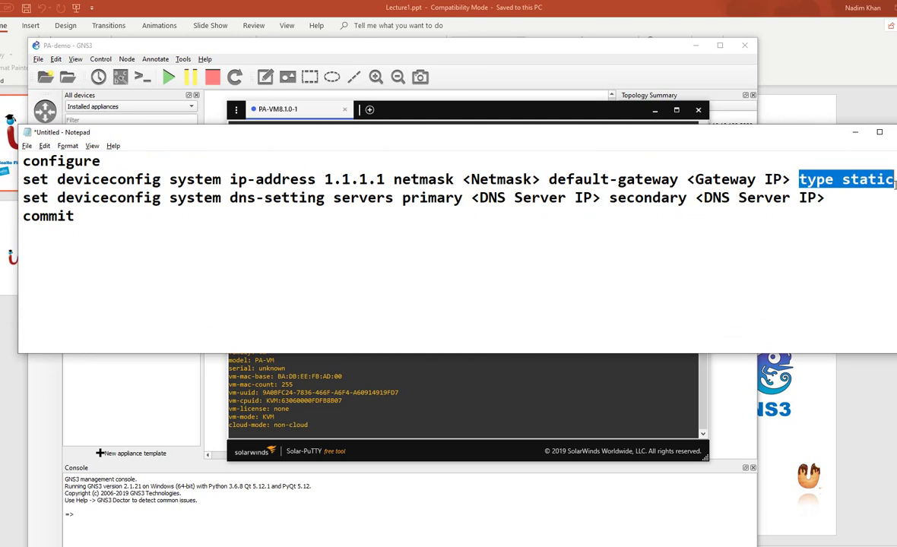
left_click_drag(786, 134, 766, 131)
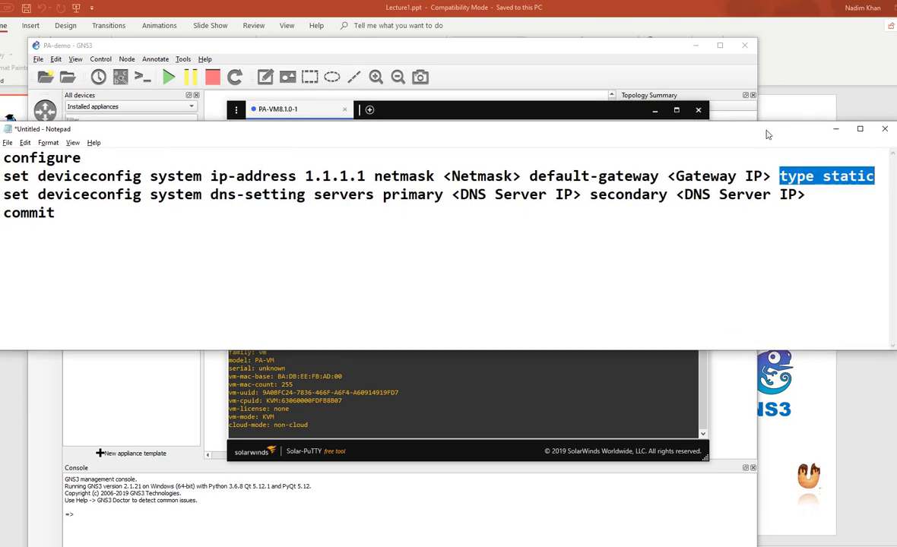
left_click(483, 393)
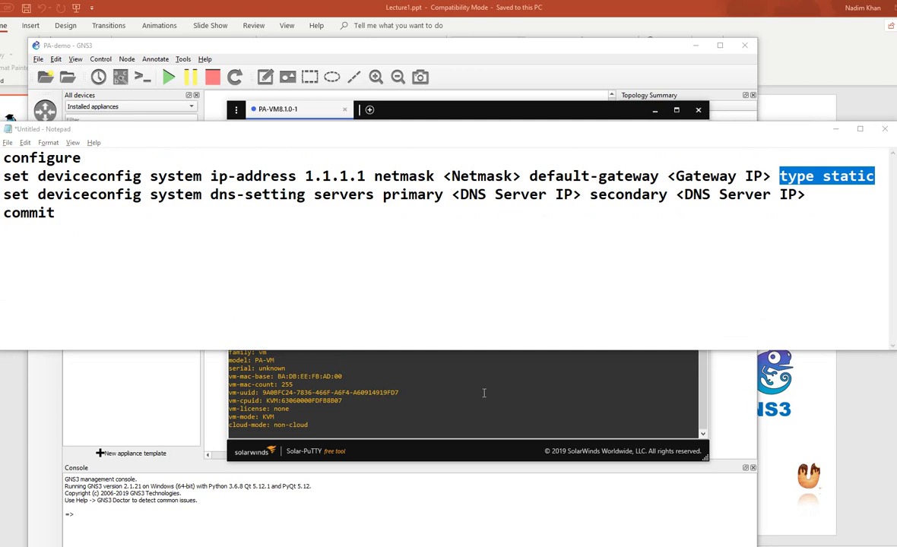
left_click(835, 129)
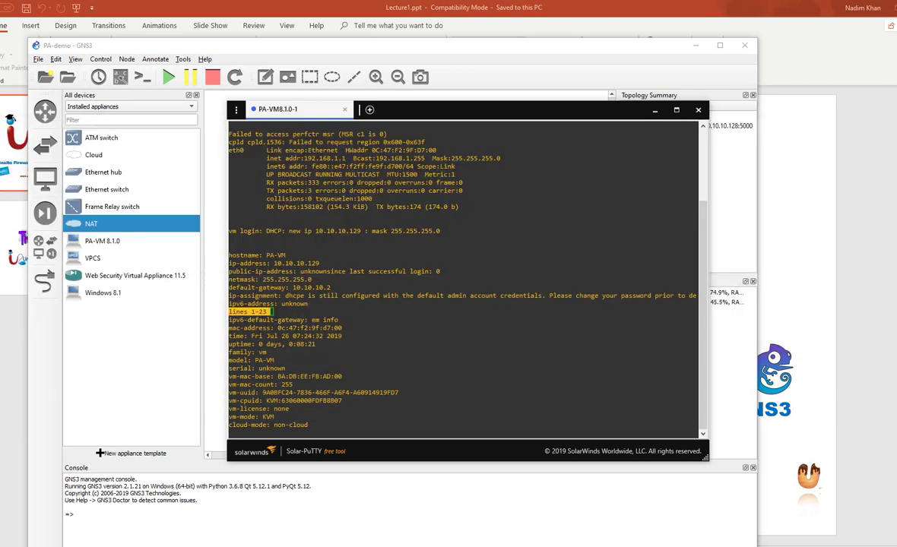
key("alt+Tab")
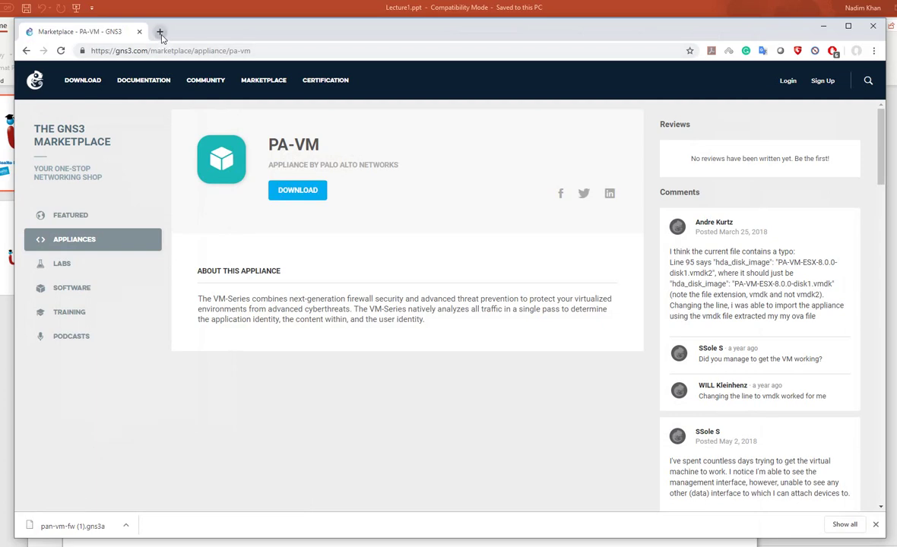
left_click(159, 32)
type("https:")
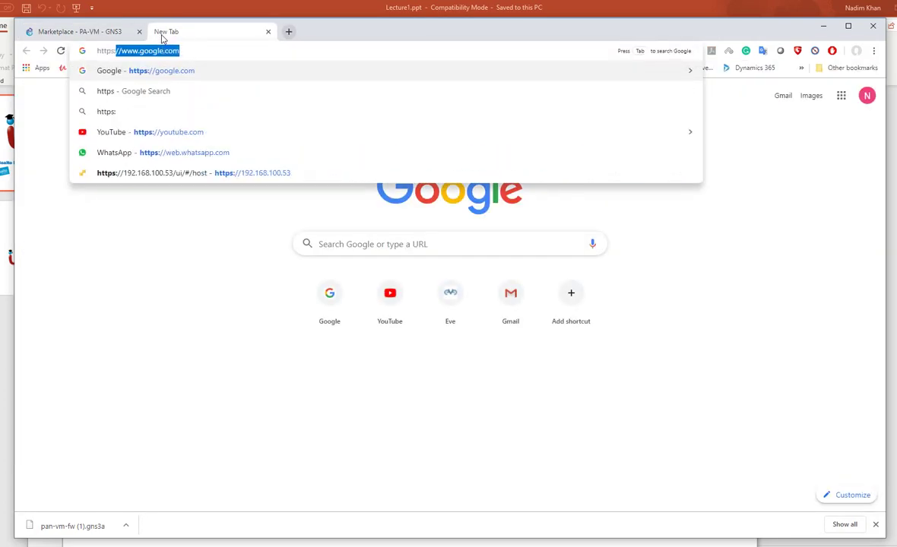
type("//10.10.101")
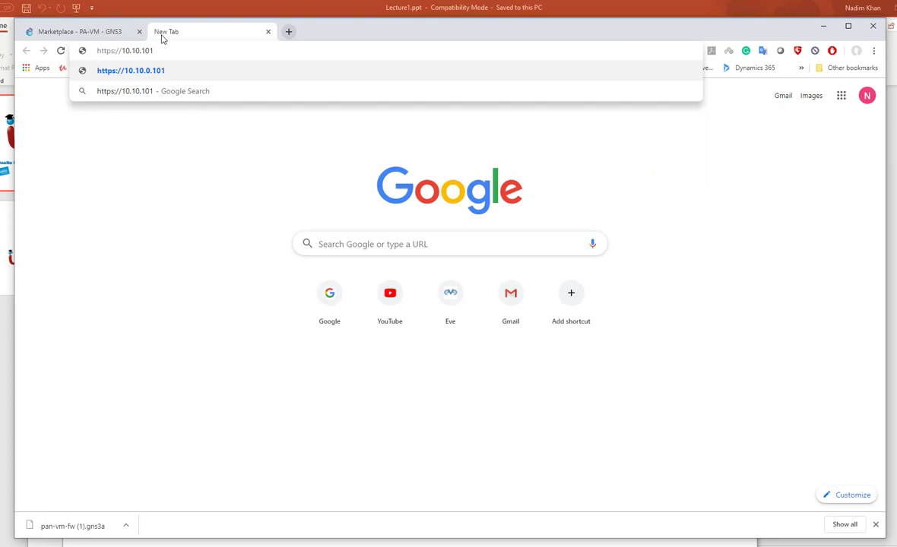
key("BackSpace")
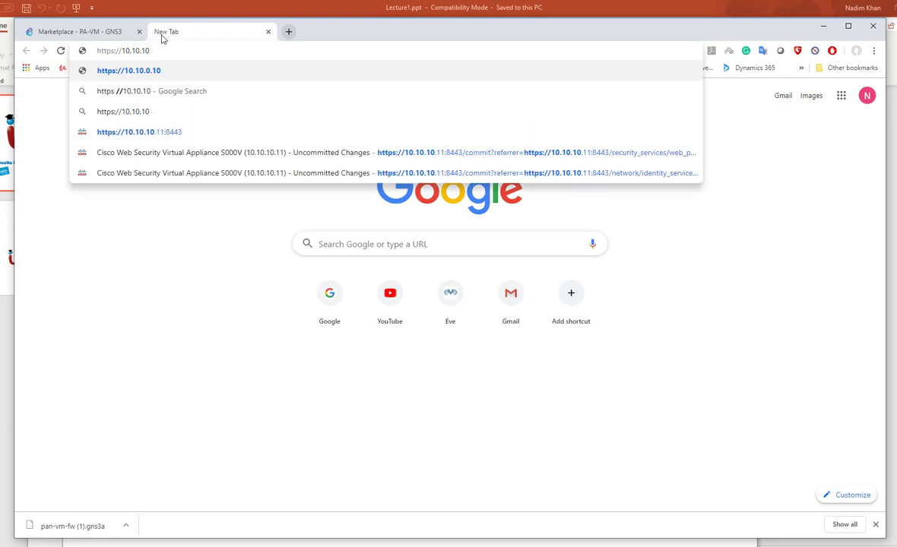
type(".129")
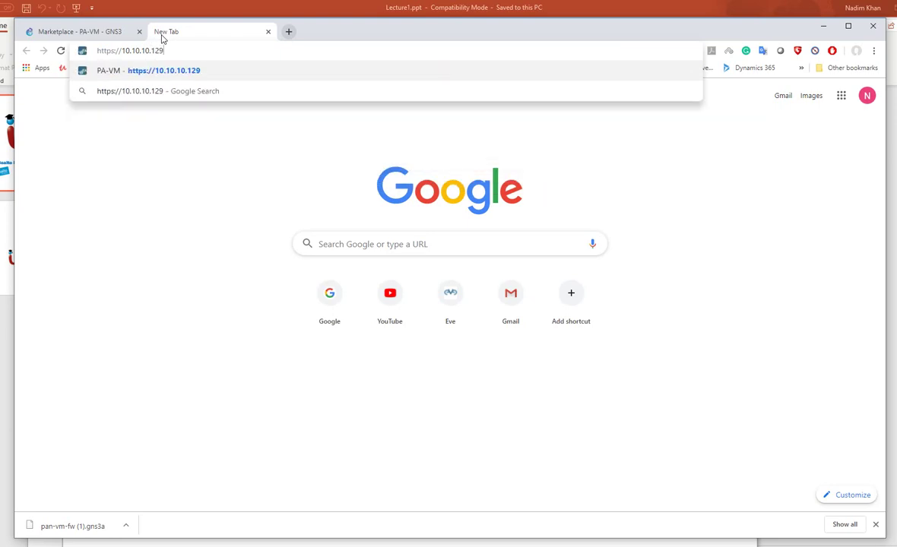
key("Return")
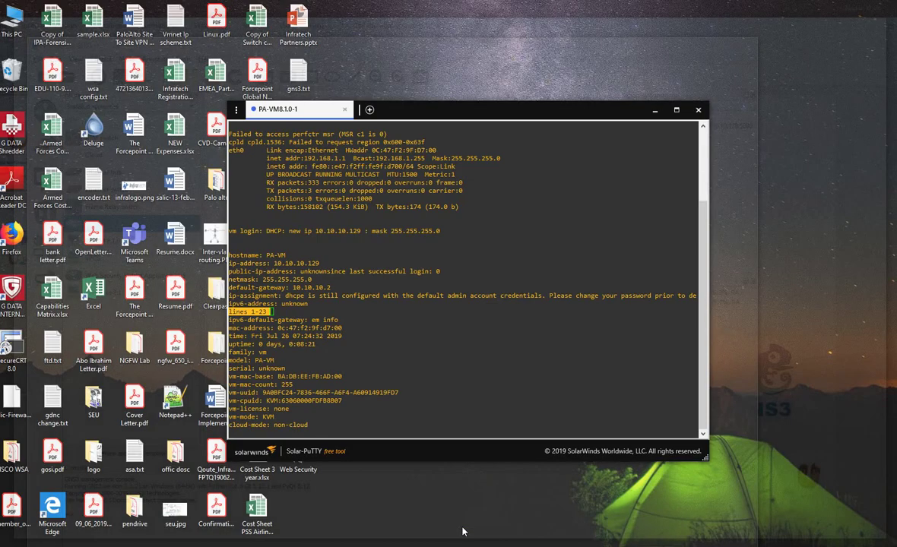
Stop the stalled page load and remove the cookies stored for 10.10.10.129
left_click(462, 532)
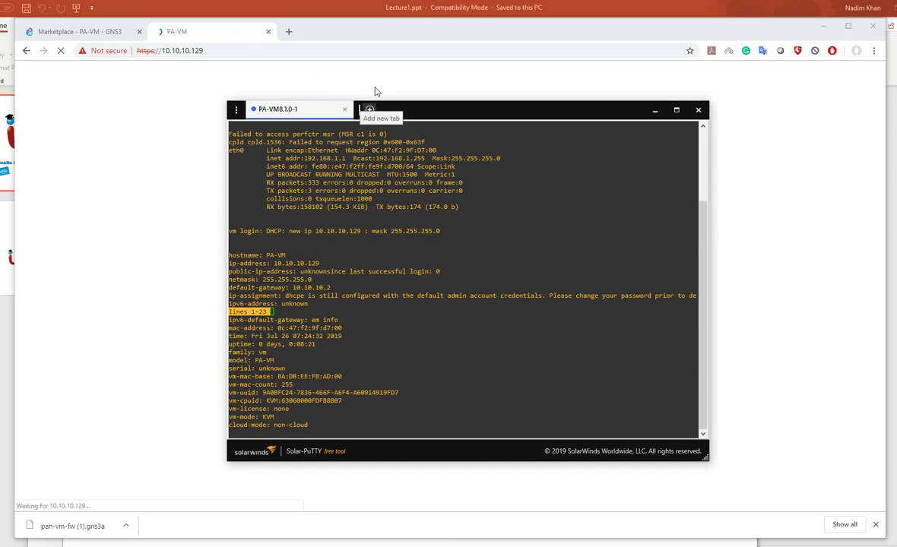
left_click(654, 112)
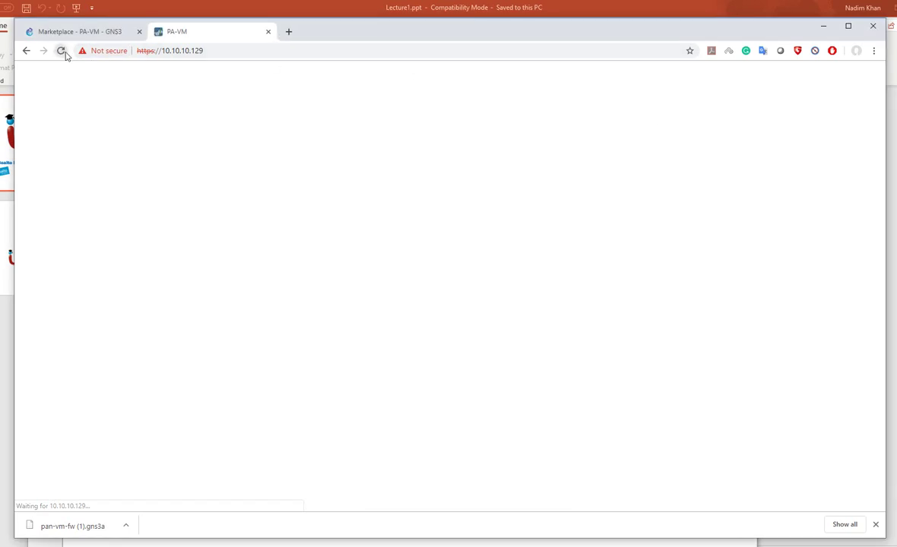
left_click(61, 52)
left_click(102, 50)
left_click(158, 199)
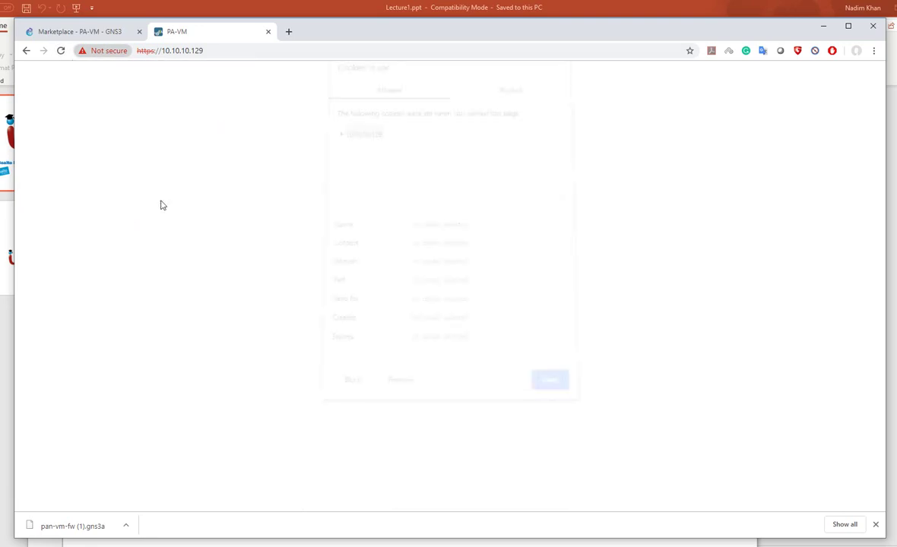
left_click(404, 369)
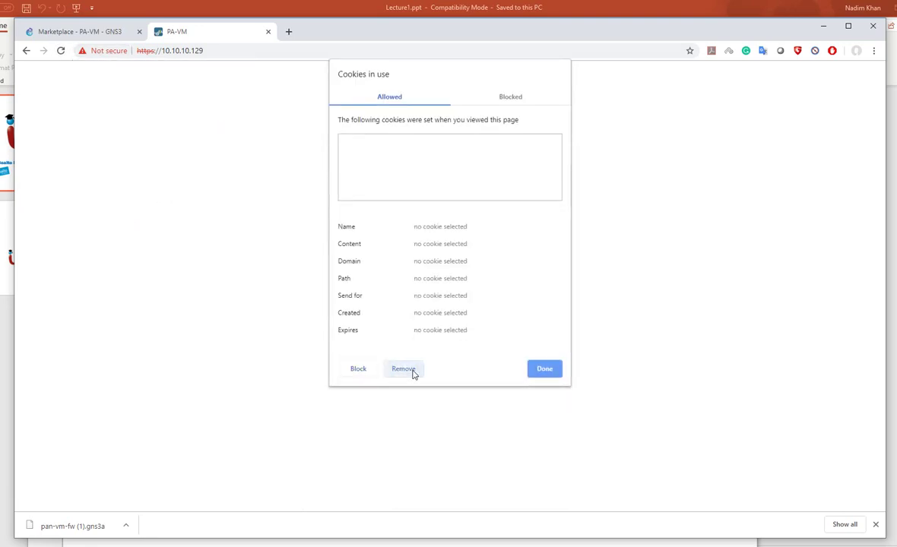
left_click(544, 369)
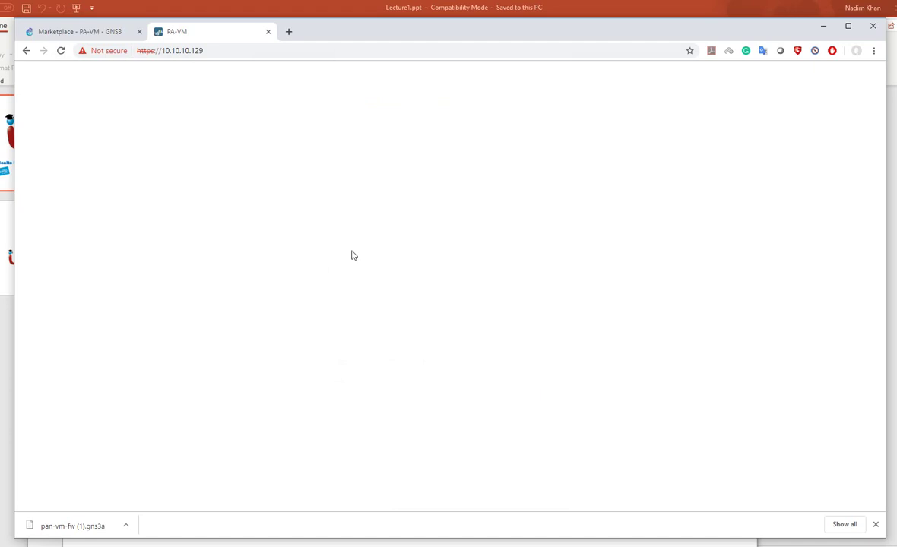
left_click(290, 33)
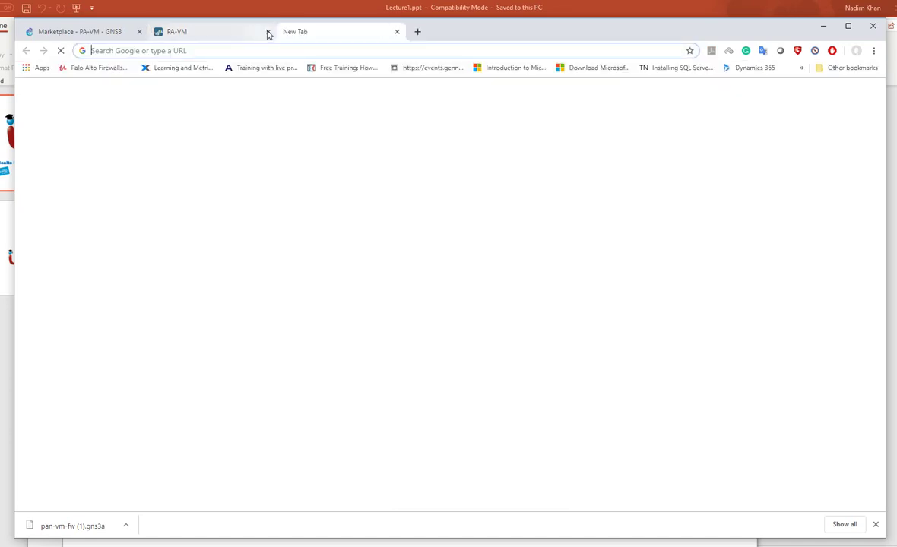
type("http")
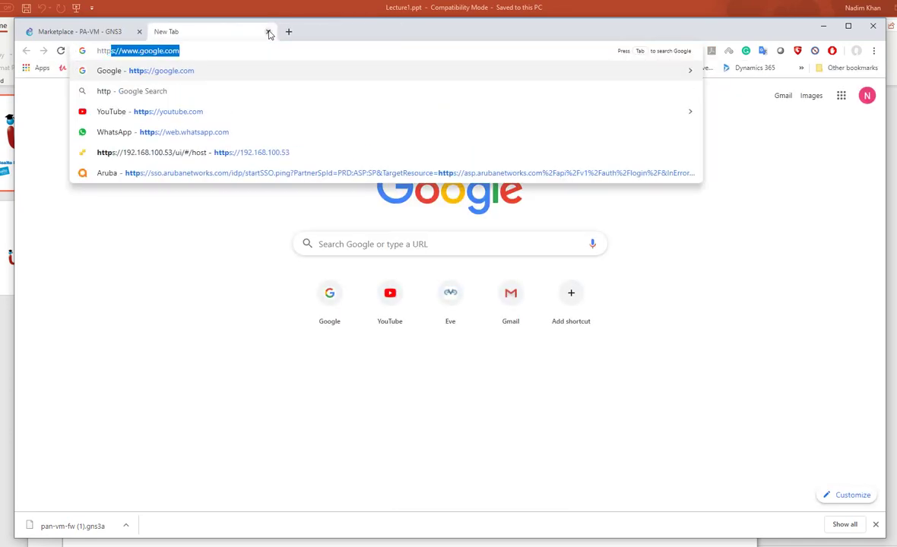
type("s://10.1")
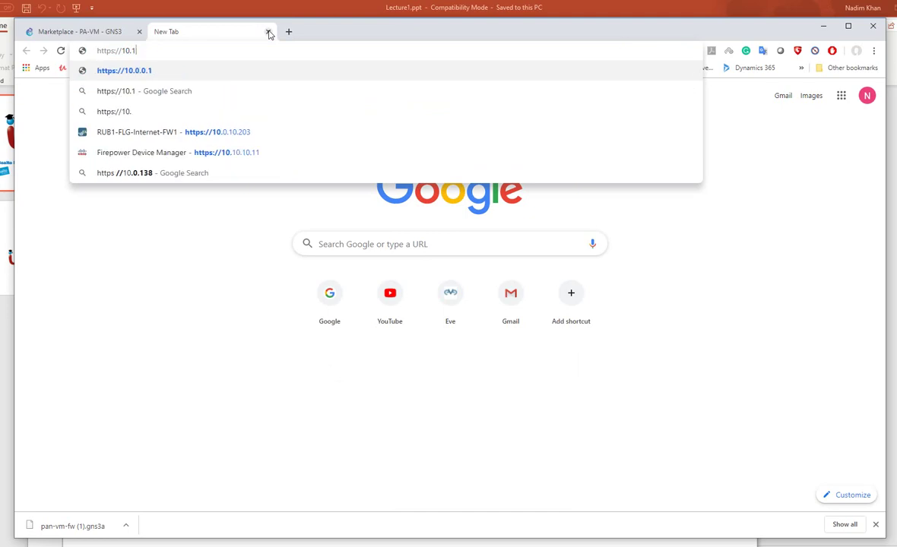
type("0.10.129")
key("Return")
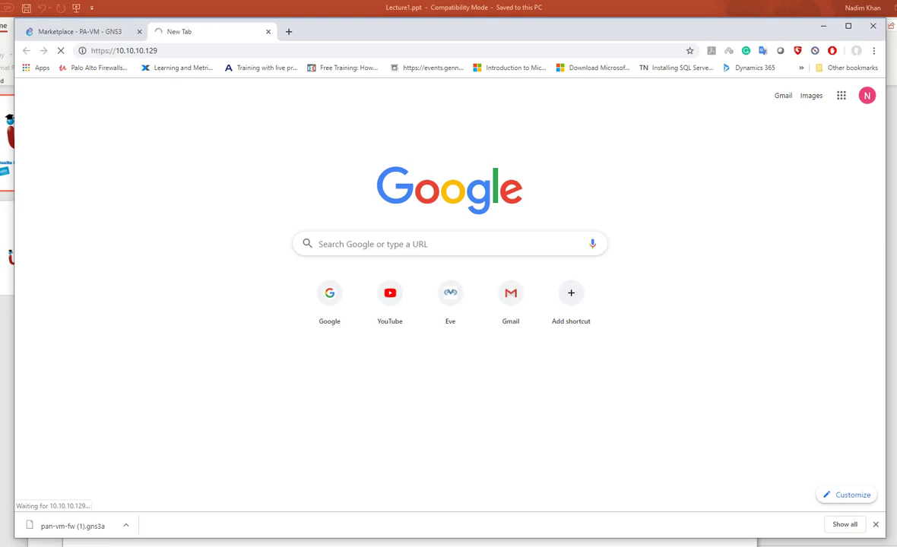
key("alt+Tab")
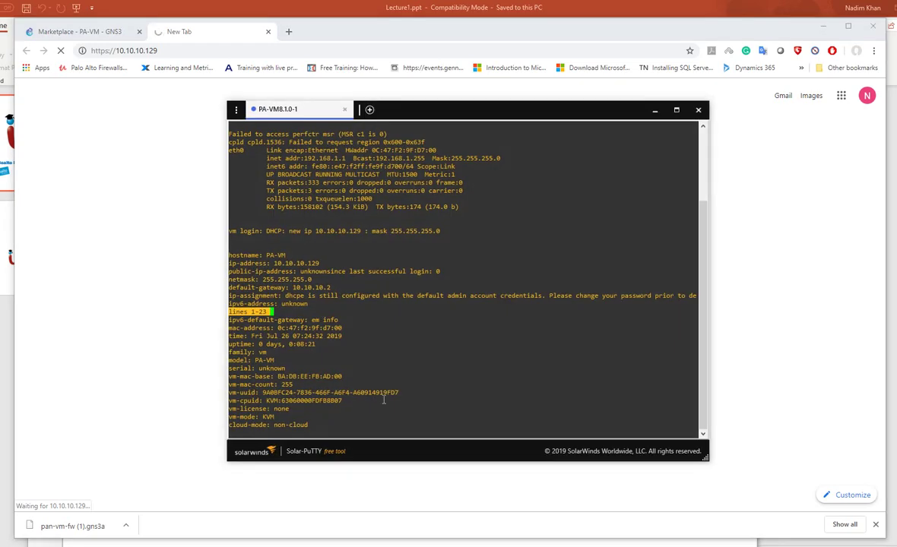
Page further through the PA-VM system info, then start a ping to 10.10.10.129 in Command Prompt
key("Return")
key("Return")
key("Return")
key("Return")
key("Return")
key("Return")
key("Return")
key("Return")
key("Return")
key("Return")
key("Return")
key("Return")
key("Return")
key("Return")
key("Return")
key("Return")
key("Return")
key("Return")
key("Return")
key("Return")
key("Return")
key("Return")
key("Return")
key("Return")
key("Return")
key("Return")
key("Return")
key("Return")
key("Return")
key("Return")
key("Return")
key("Return")
key("Return")
key("Return")
key("Return")
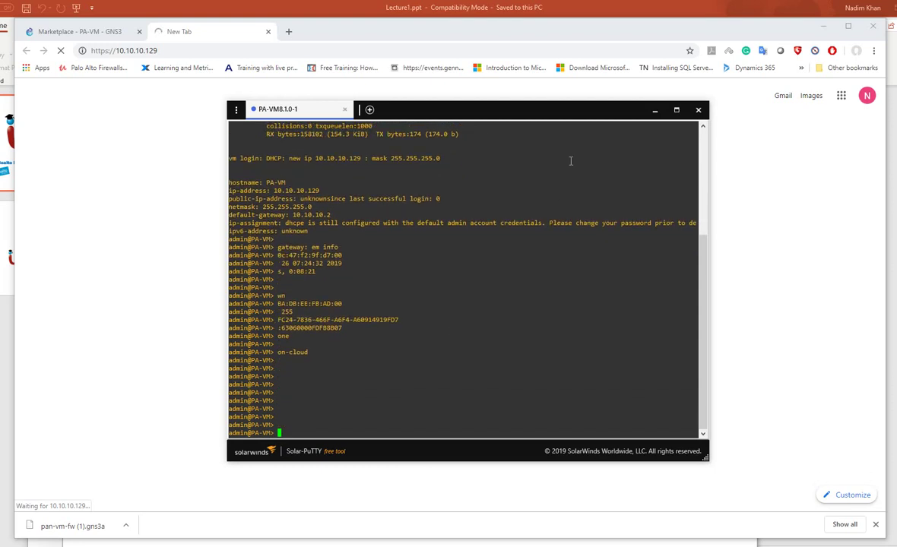
key("super+r")
key("Return")
type("ping 10.10.10.12")
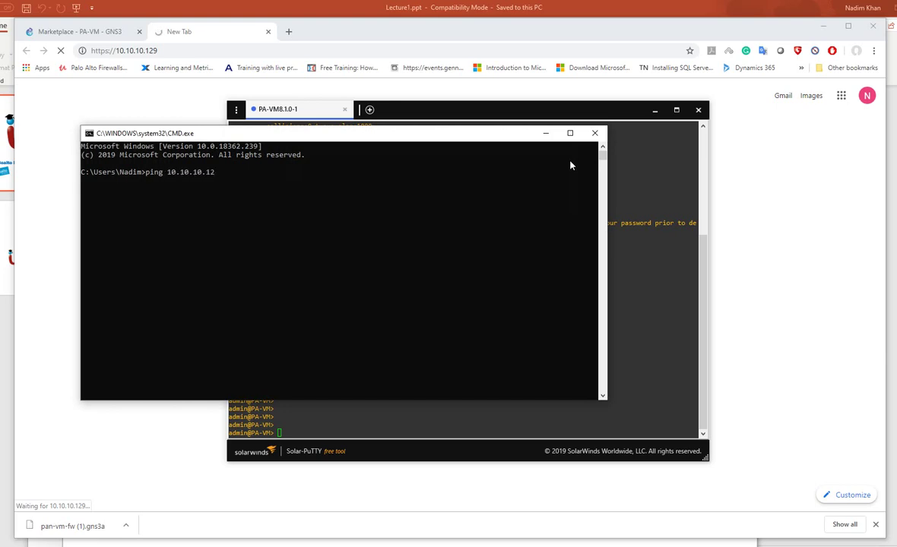
type("9")
Ping 10.10.10.129 twice, getting 3 of 4 replies, then close Command Prompt
key("Return")
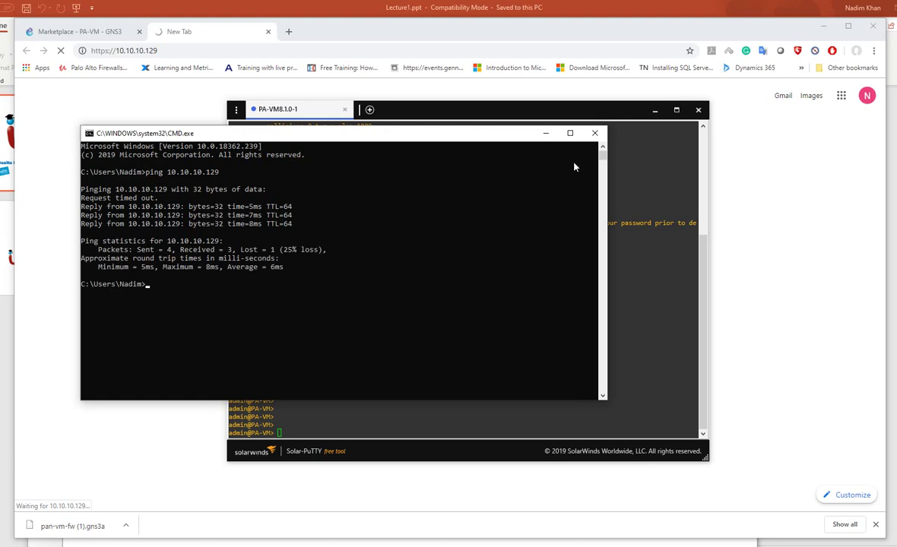
key("Up")
key("Return")
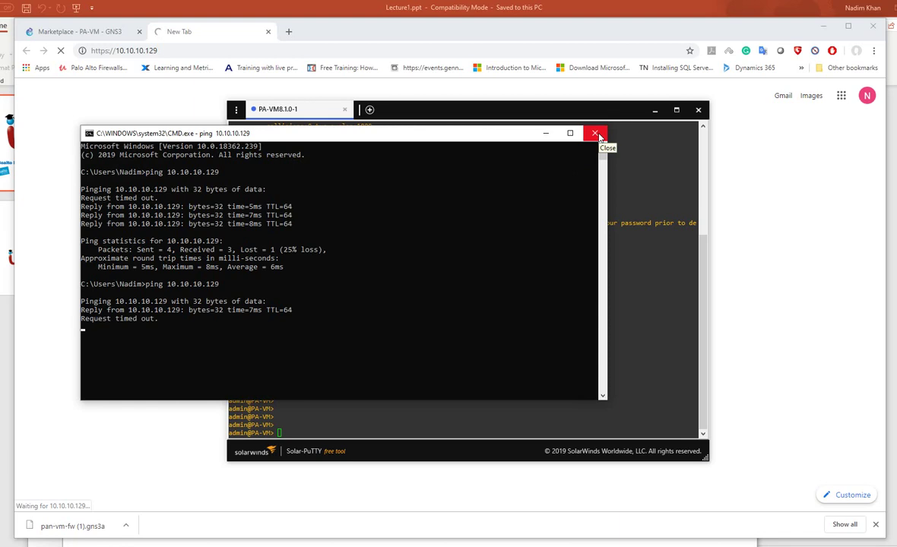
left_click(596, 133)
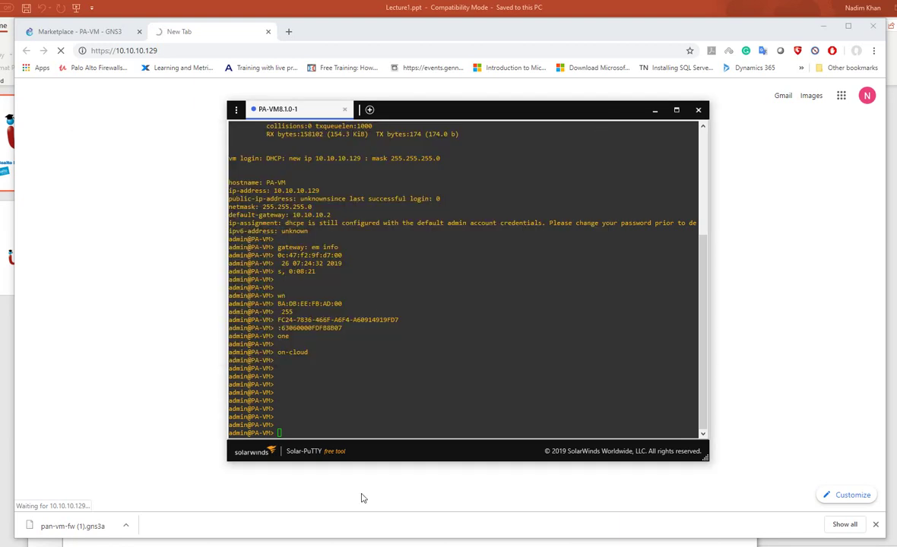
Replace the placeholders with ip-address 10.10.10.130 and netmask 255.255.255.0 in the Notepad command
key("alt+Tab")
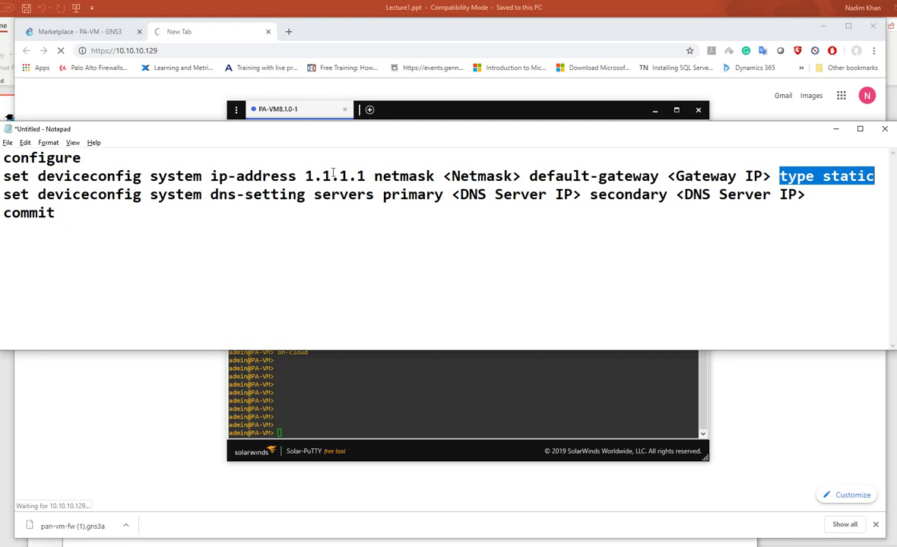
left_click_drag(305, 176, 365, 176)
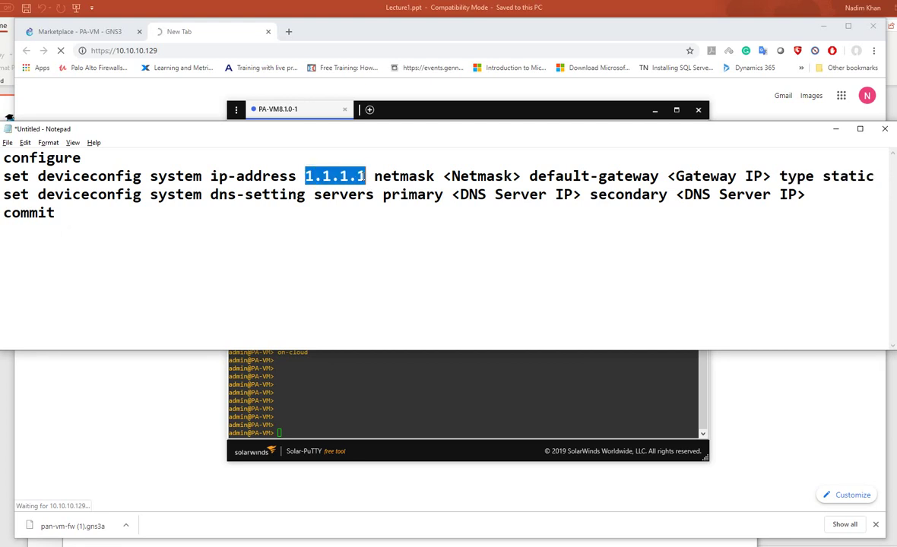
type("10.10")
type(".10.")
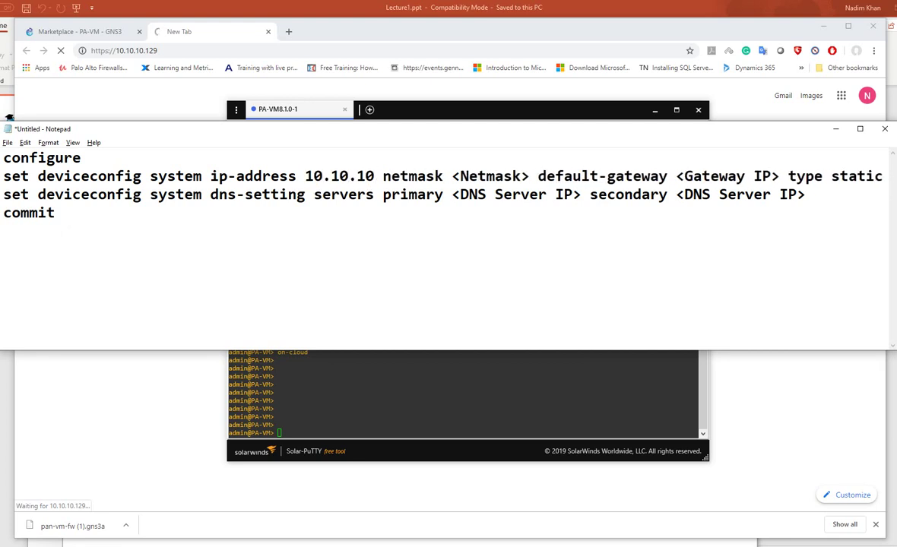
type("130")
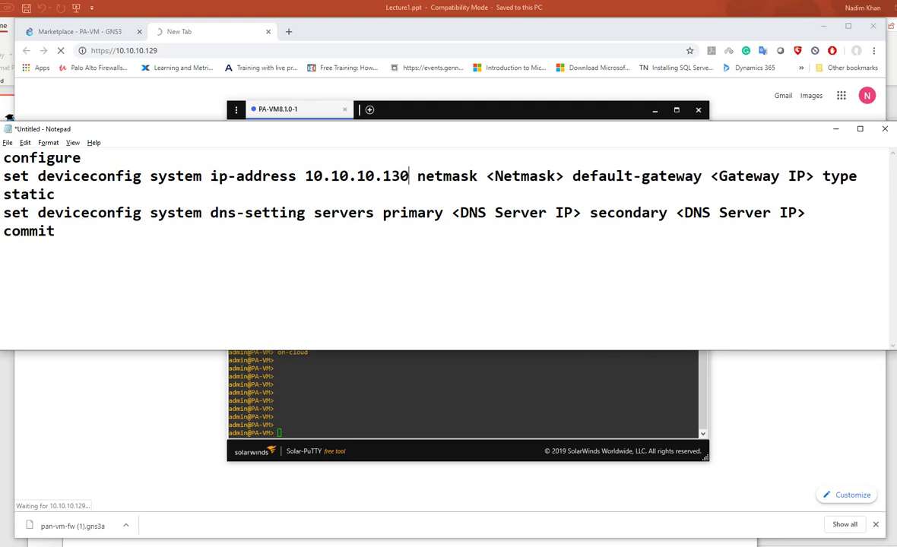
left_click_drag(566, 177, 477, 177)
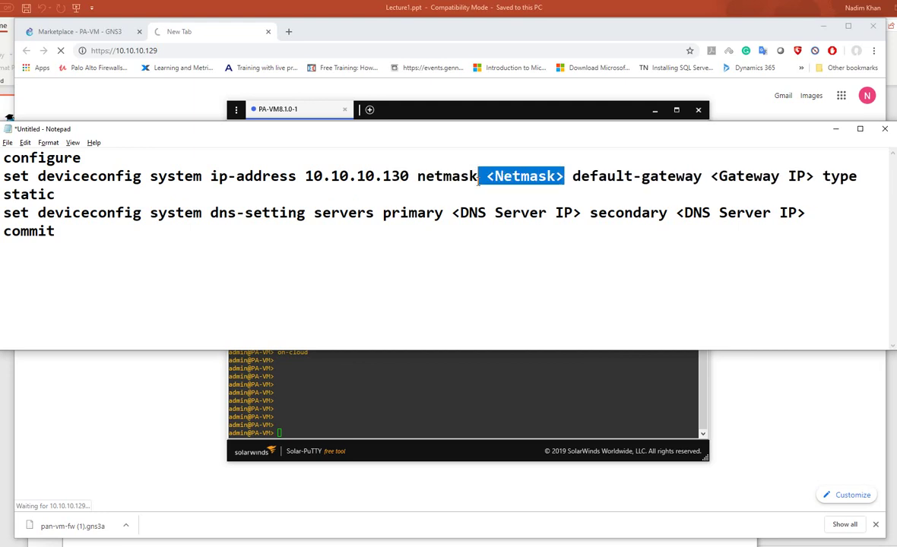
key("BackSpace")
type("255.25")
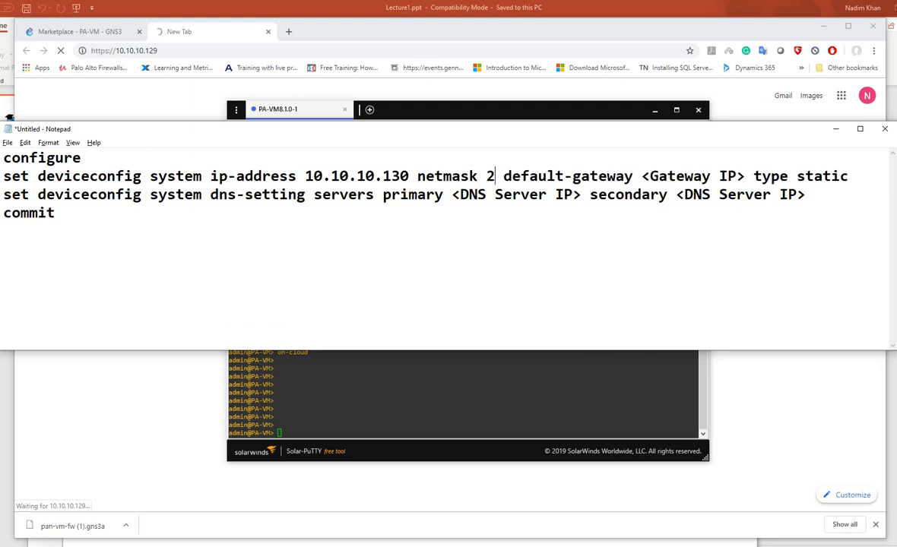
type("5.255.0")
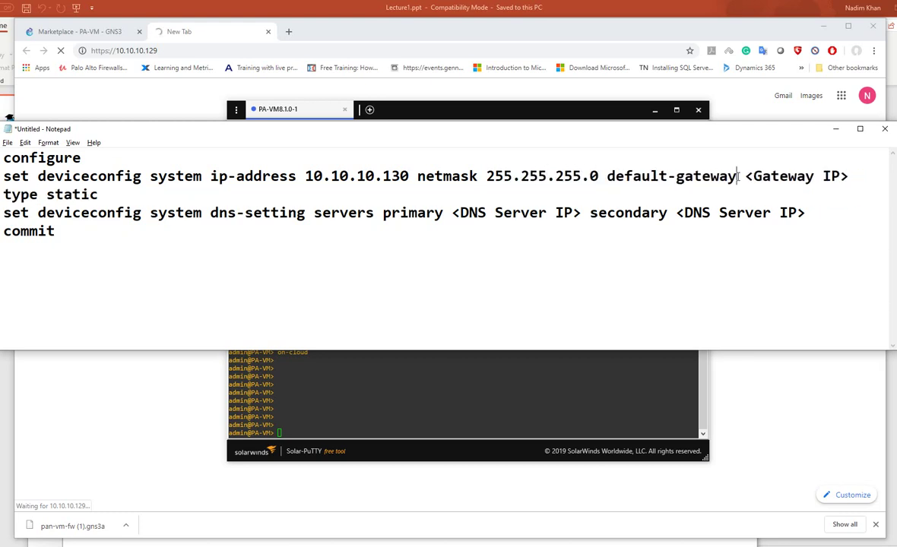
Delete default-gateway and <Gateway IP> from the command, then select the finished line
left_click_drag(737, 176, 605, 181)
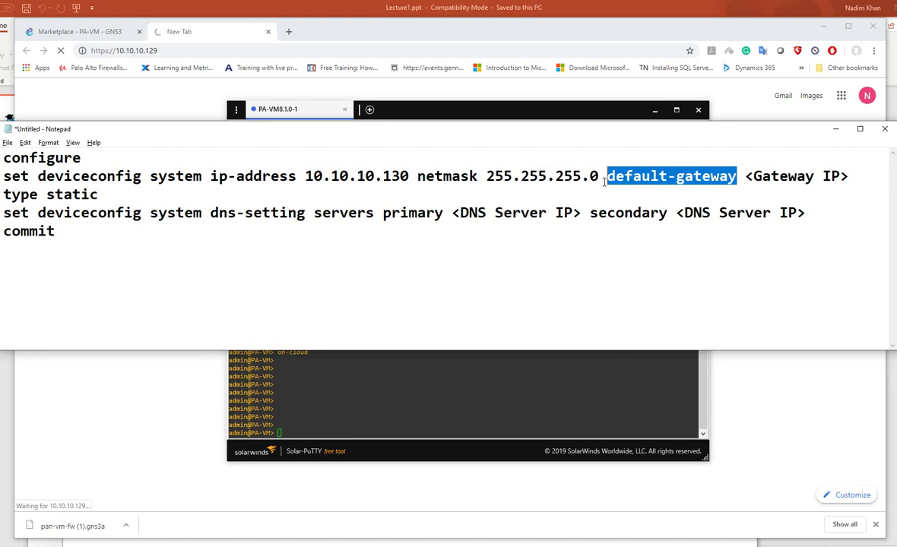
key("BackSpace")
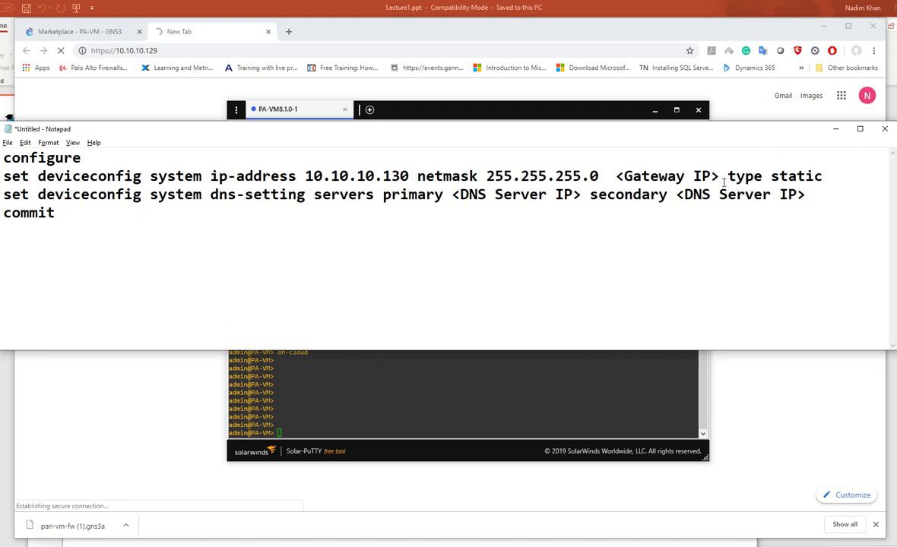
left_click_drag(729, 176, 606, 175)
key("BackSpace")
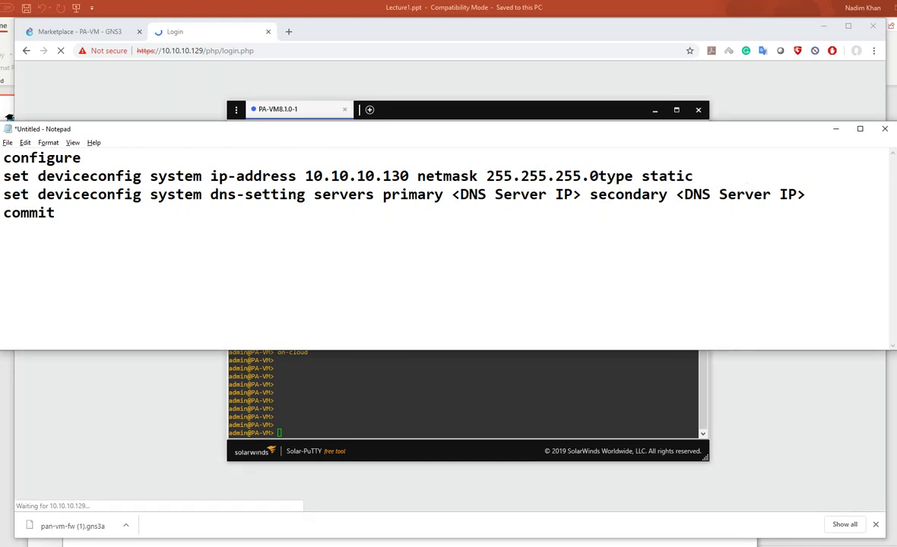
left_click_drag(715, 172, 3, 177)
key("super+c")
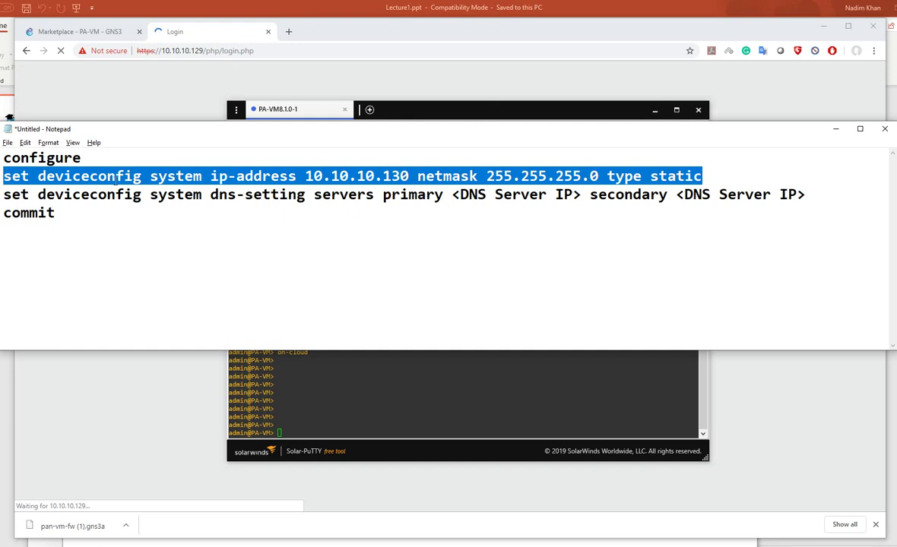
left_click(366, 84)
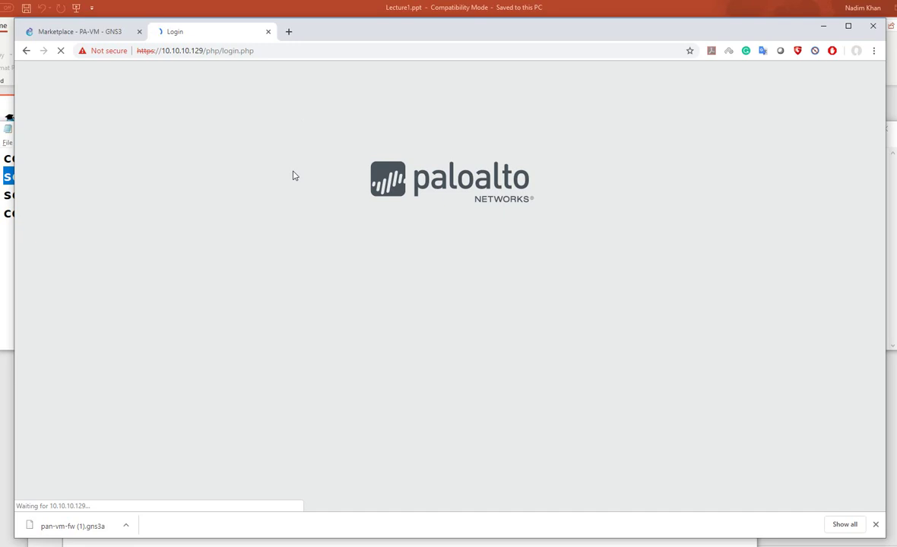
Enter configure mode on the PA-VM and run the pasted static-IP command for 10.10.10.130/255.255.255.0
left_click(458, 545)
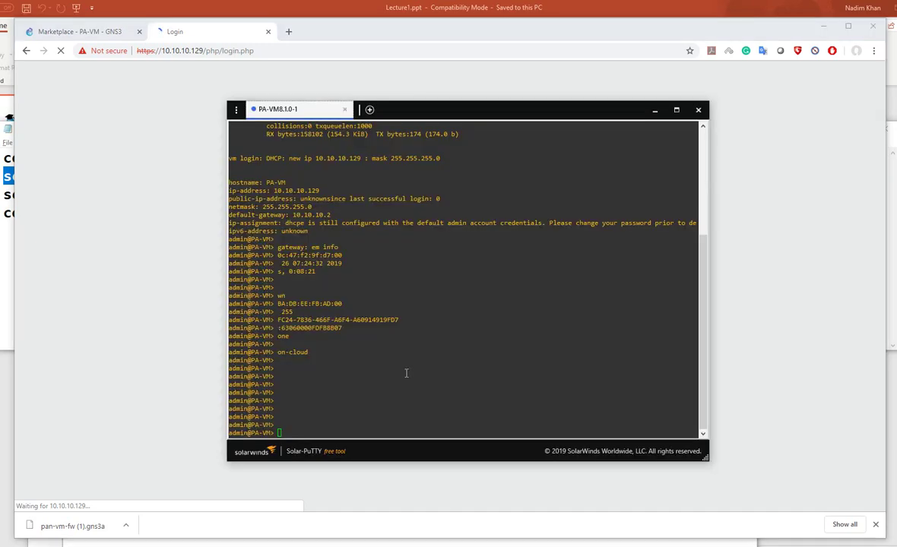
left_click(328, 391)
type("configure")
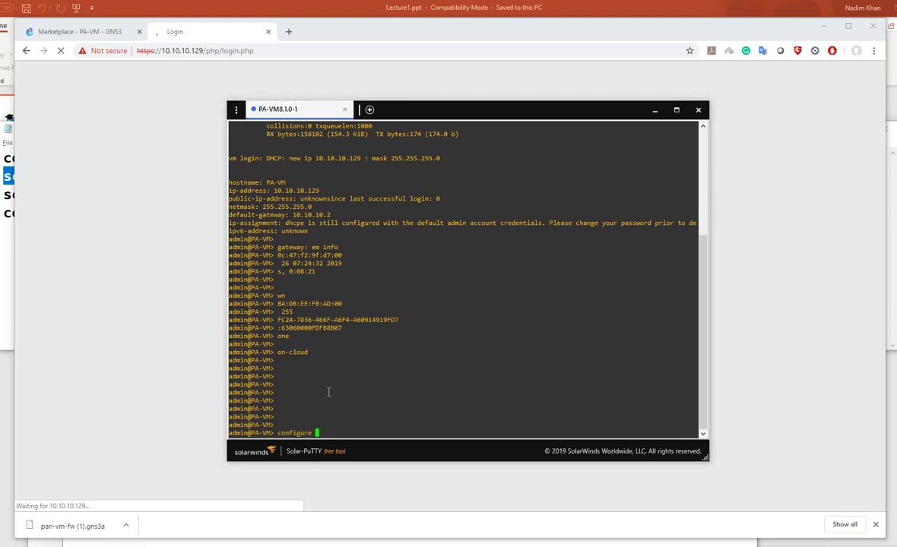
key("Return")
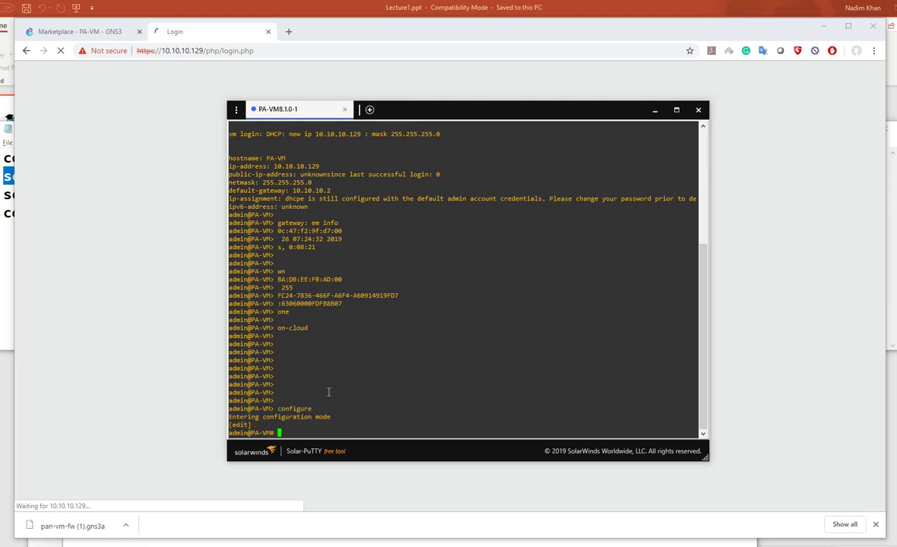
right_click(329, 391)
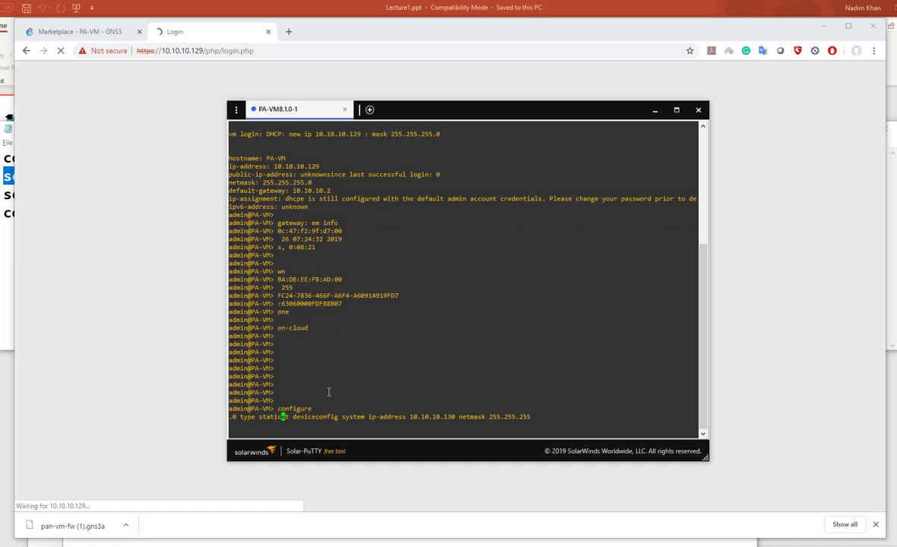
key("Return")
key("Return")
key("Return")
key("Return")
key("Return")
key("Return")
key("Return")
key("Return")
key("Return")
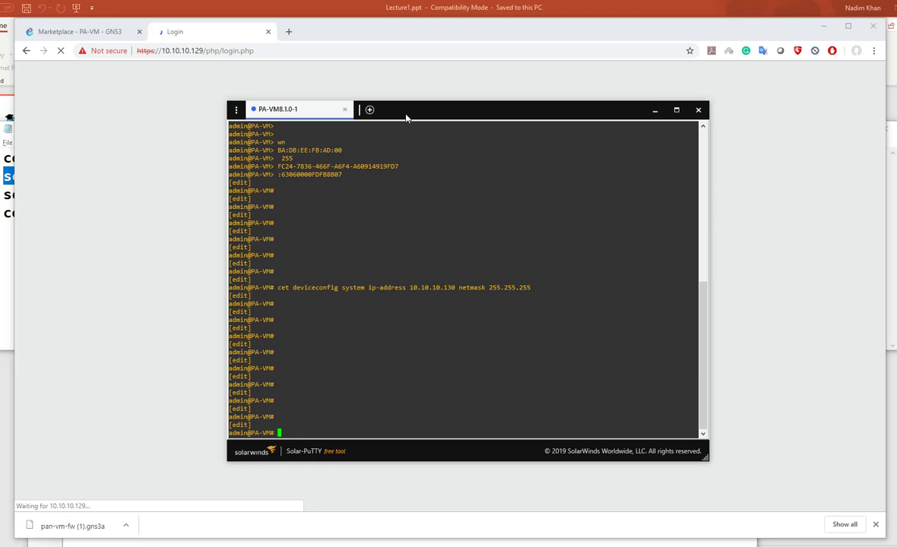
left_click_drag(406, 118, 376, 119)
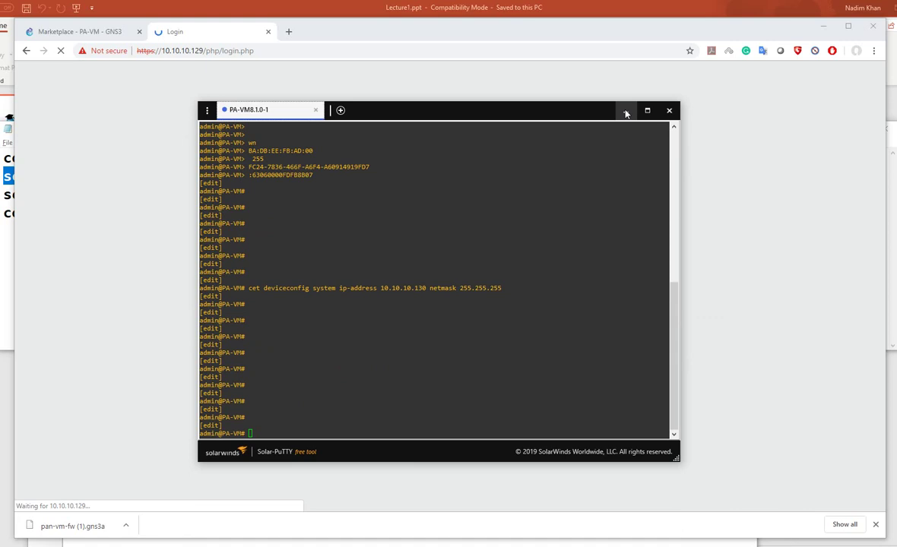
left_click(626, 111)
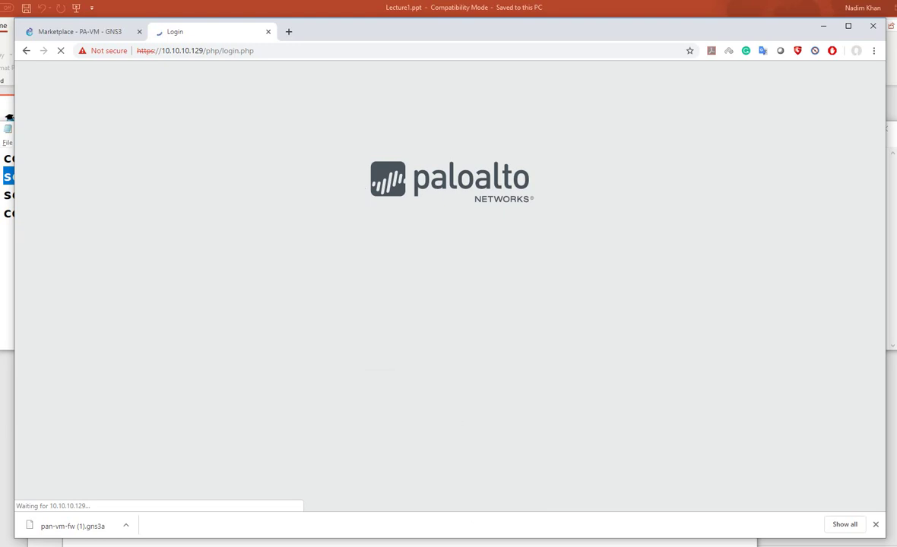
key("alt+Tab")
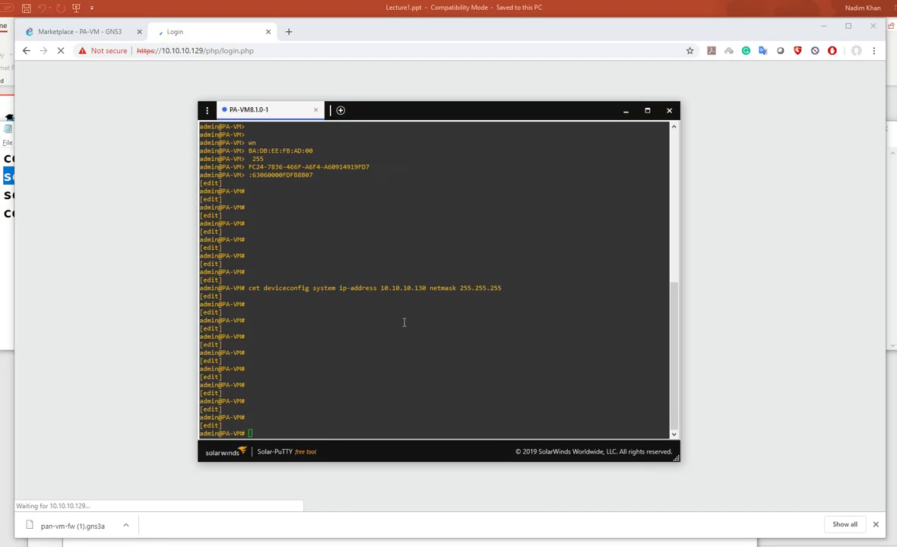
left_click(316, 325)
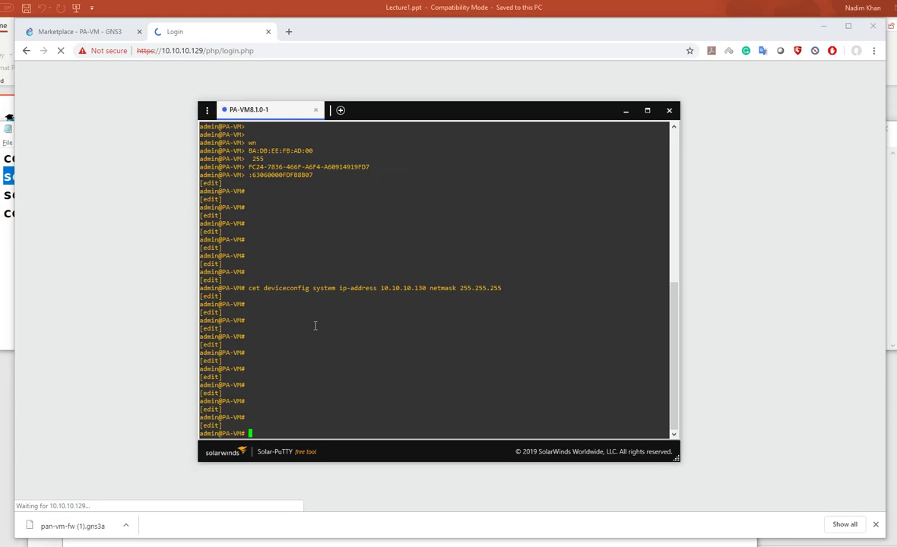
key("Return")
Commit the static address change on the PA-VM
type("commit")
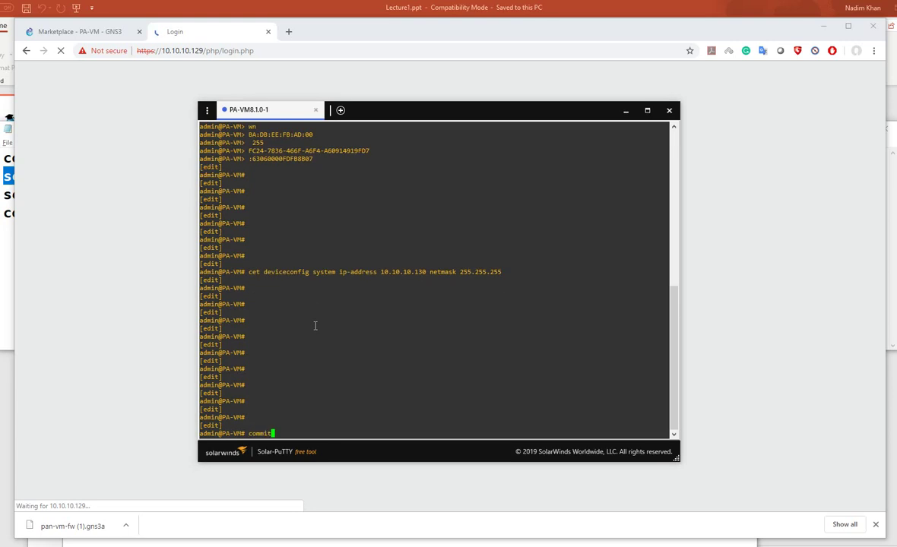
key("Return")
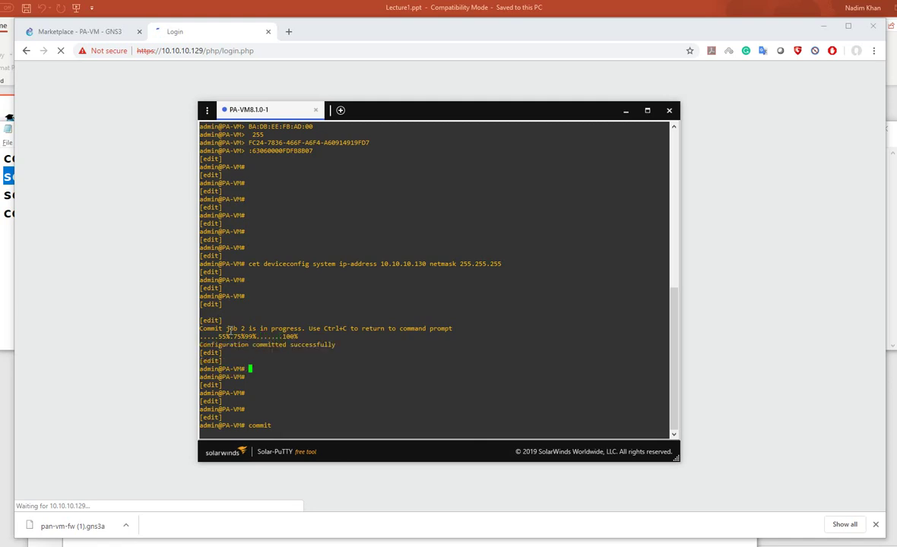
key("Return")
key("Return")
key("Return")
key("Return")
key("Return")
key("Return")
key("Return")
key("Return")
key("Return")
key("Return")
key("Return")
key("Return")
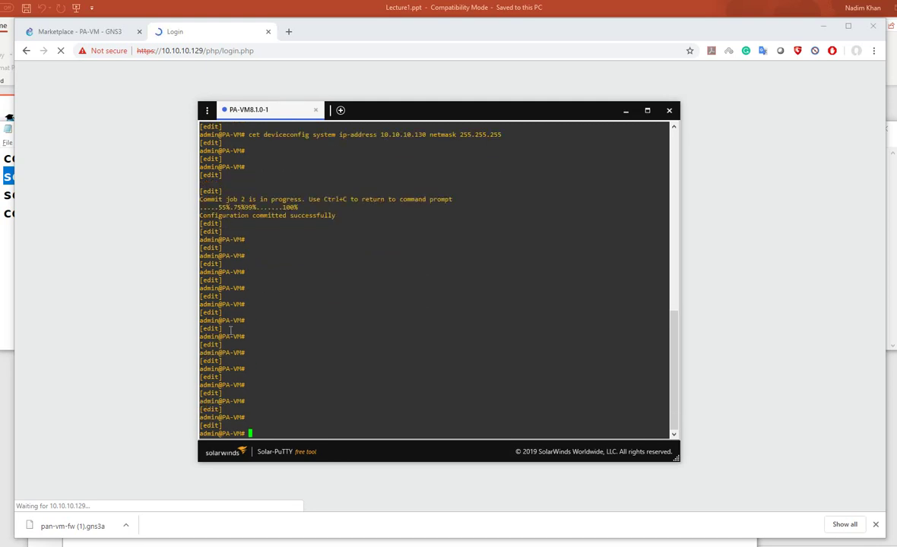
Exit configure mode and confirm show system info reports 10.10.10.130, 255.255.255.0, static
type("show system info")
key("Return")
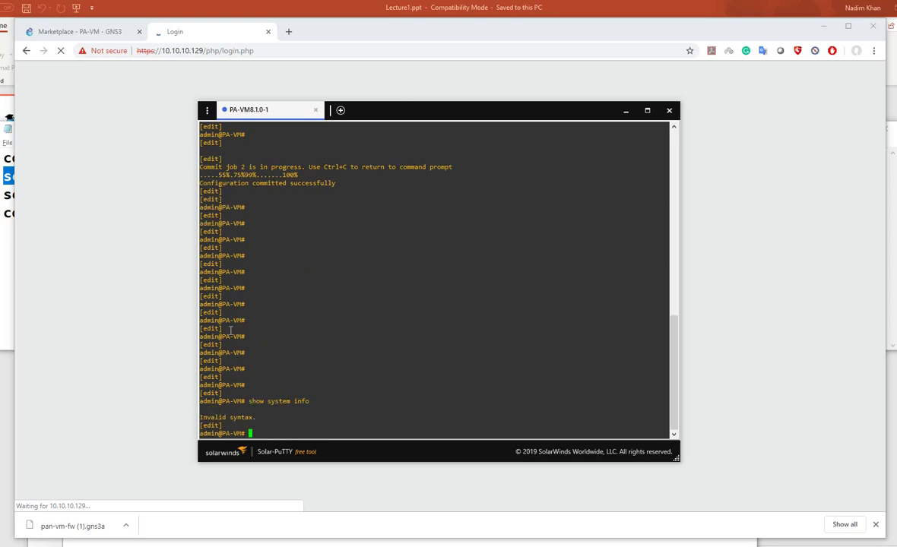
type("exit")
key("Return")
type("show")
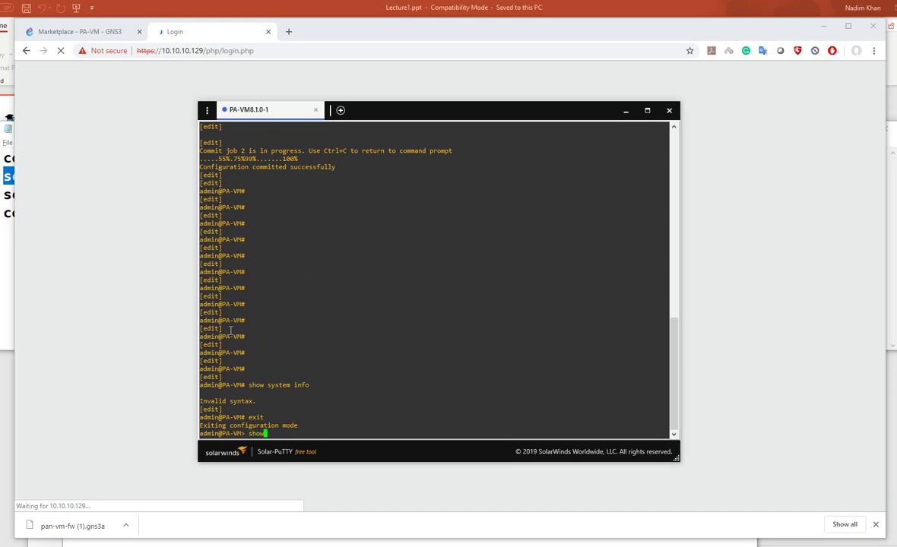
type(" system info")
key("Return")
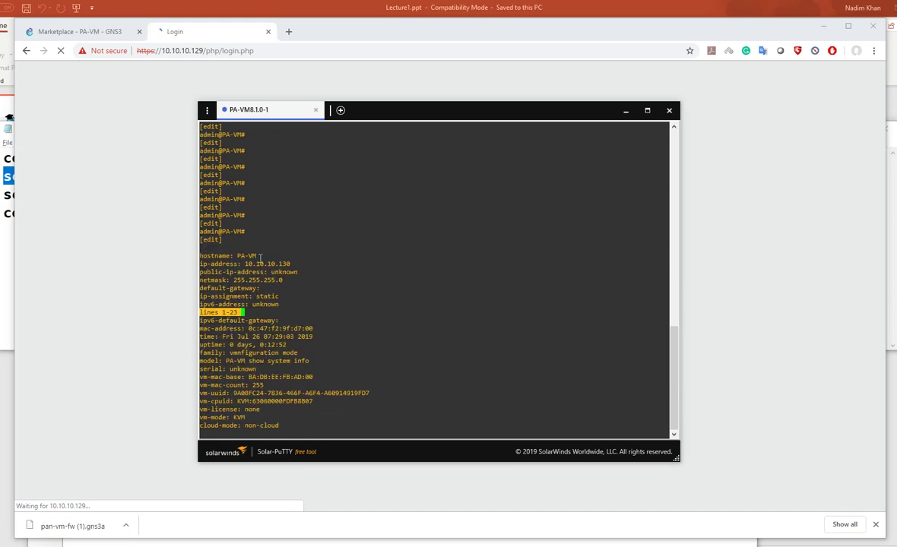
double_click(264, 296)
left_click(291, 35)
left_click(269, 32)
type("ht")
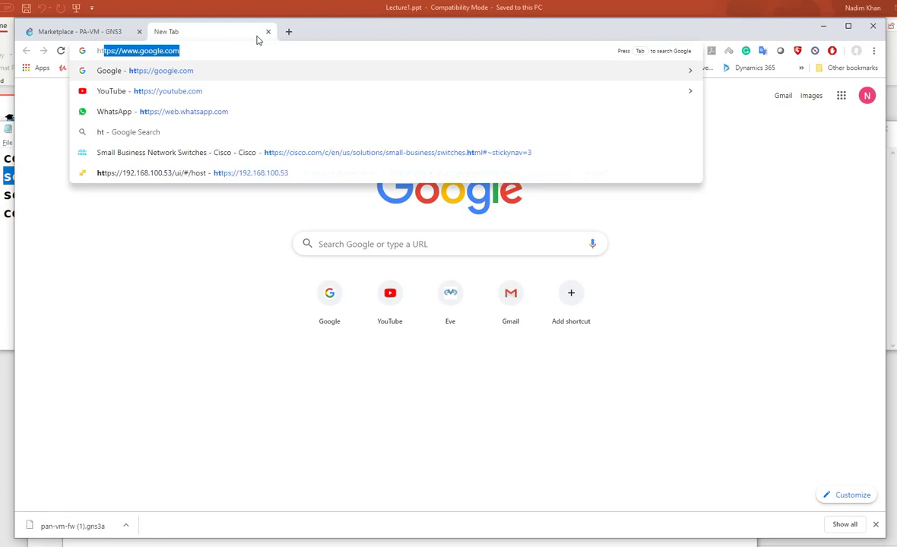
type("tps://")
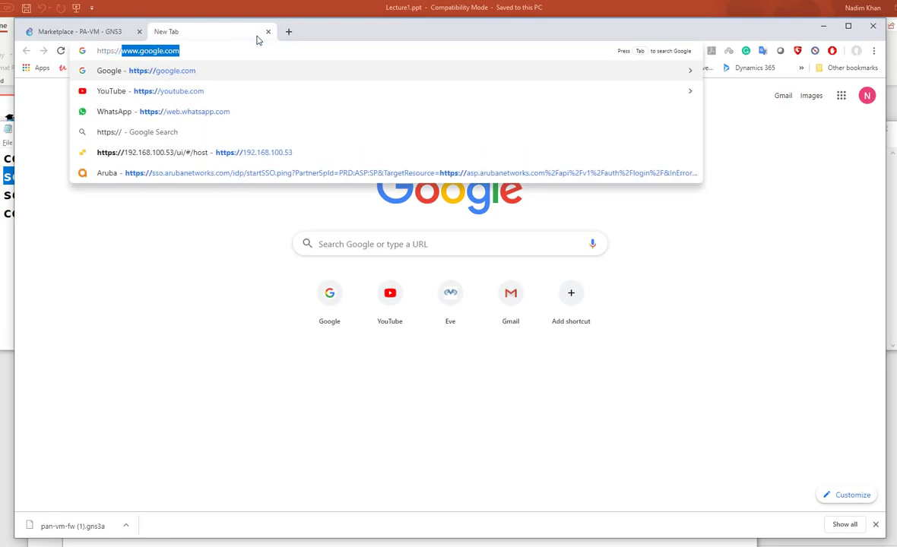
type("10.10.10.10.")
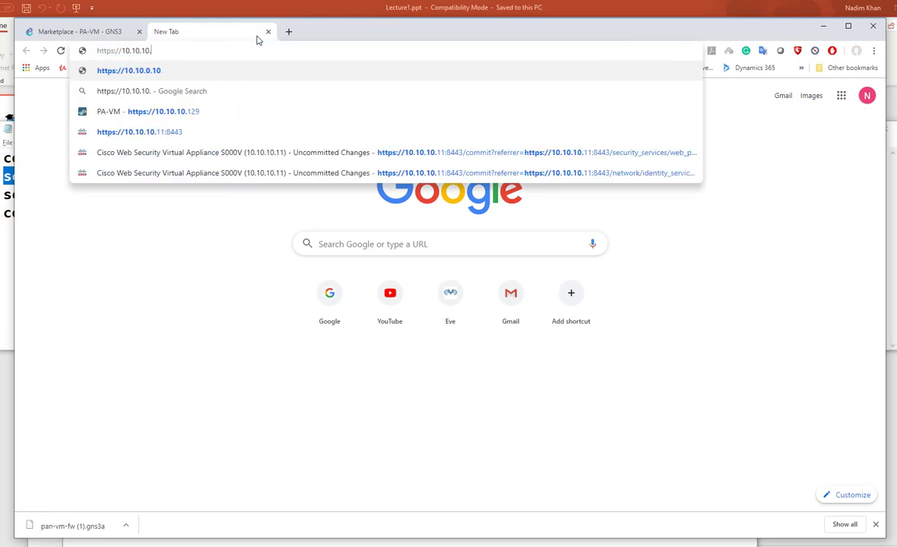
type("30")
key("Return")
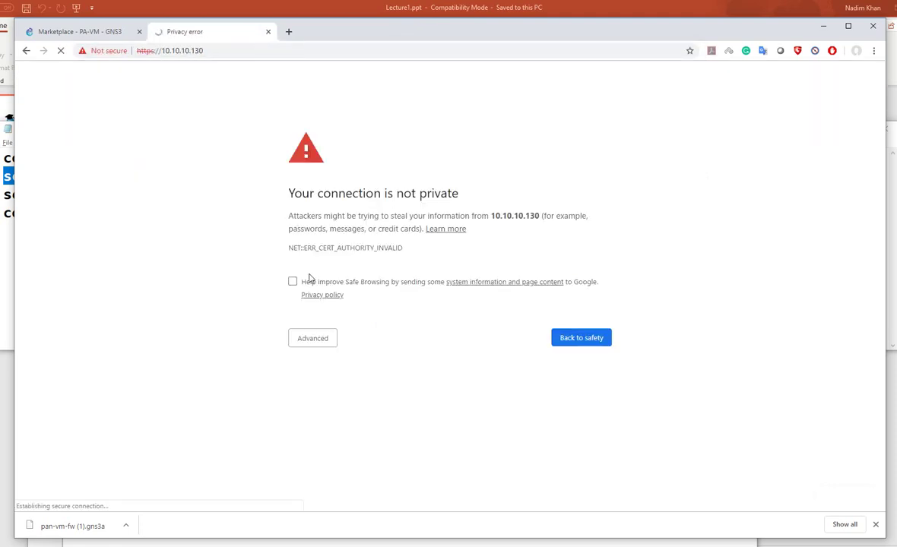
Bypass the certificate warning and log in to 10.10.10.130 with the default admin credentials
left_click(307, 340)
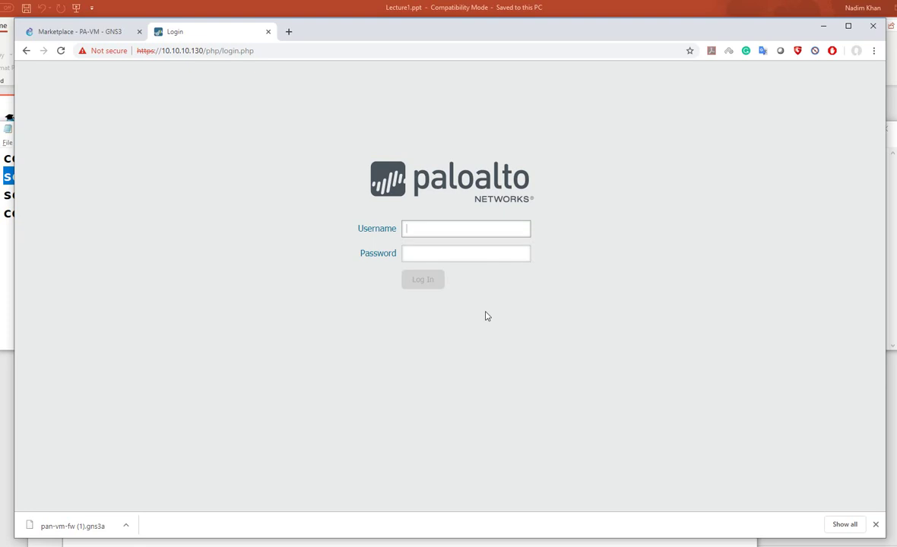
type("admin")
key("Tab")
type("admin")
key("Return")
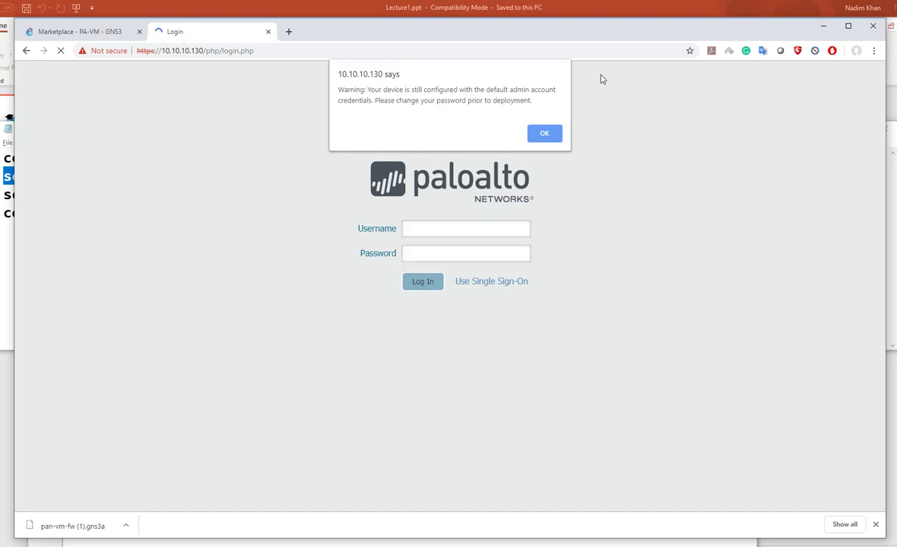
Acknowledge the default-credentials alert with OK
left_click(537, 135)
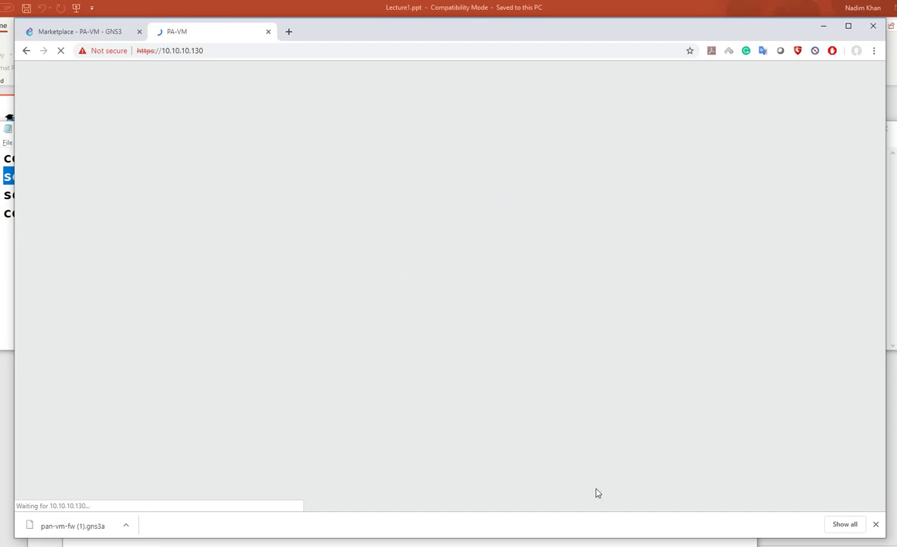
Check CPU usage on Task Manager's Performance tab, then close Task Manager
right_click(625, 546)
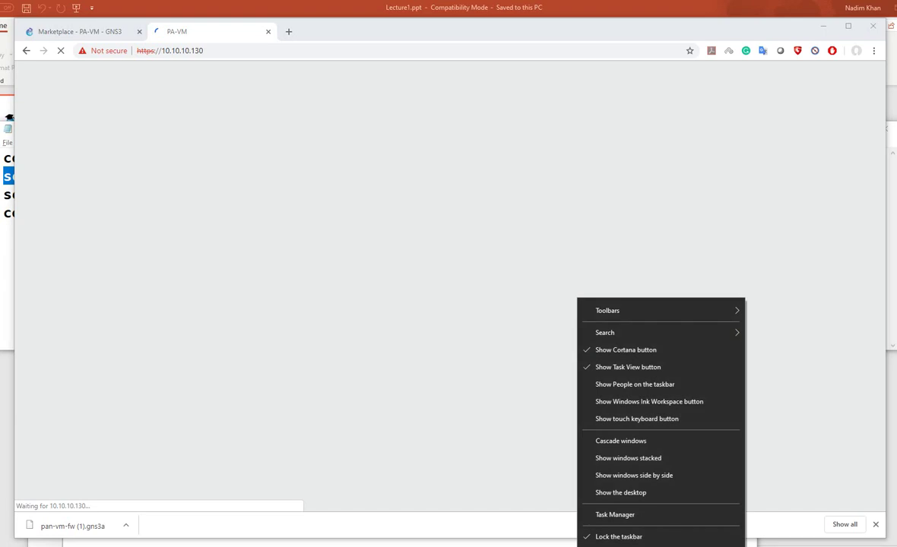
left_click(615, 514)
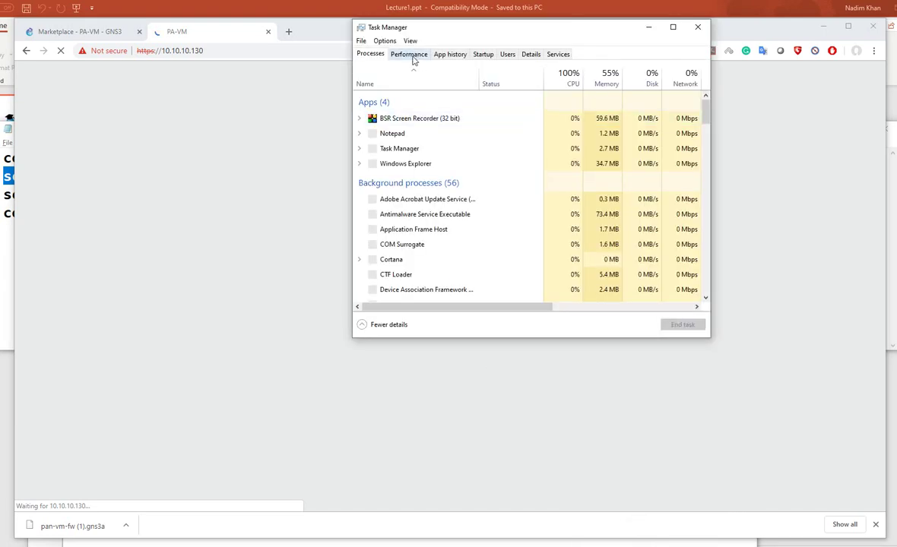
left_click(414, 57)
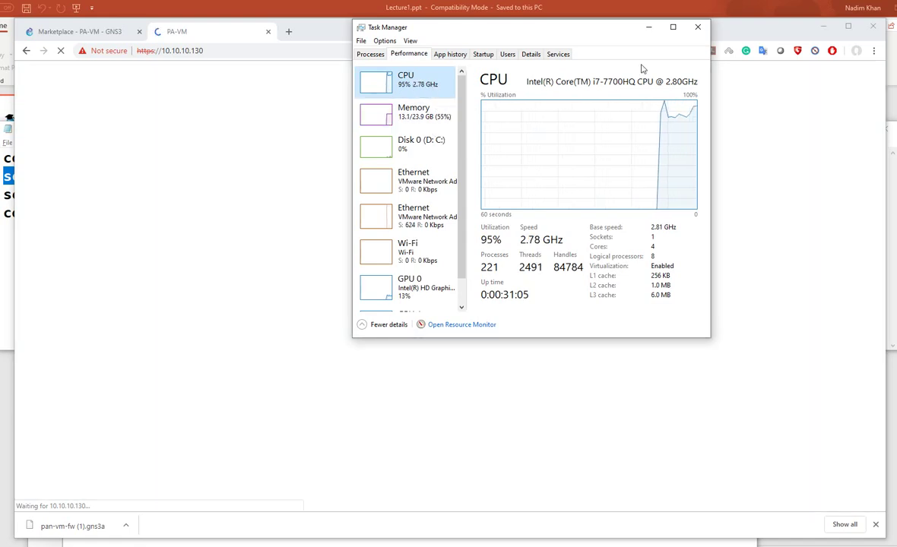
left_click(698, 28)
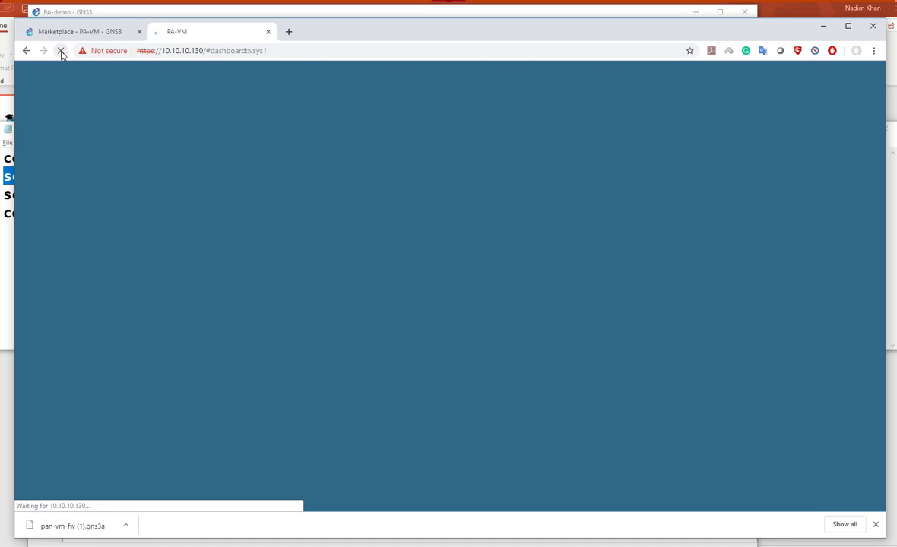
Maximize and restore the Chrome window, then dismiss the PAN-OS welcome message
double_click(320, 36)
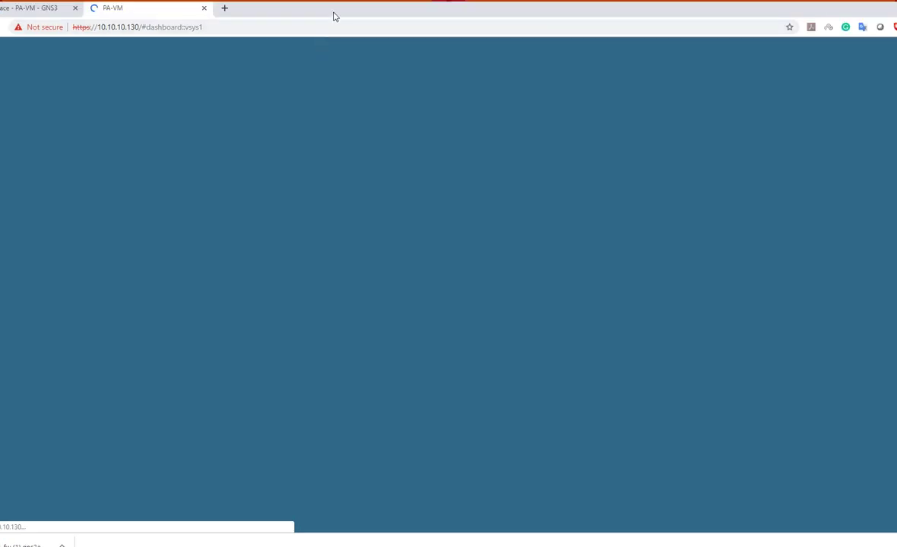
double_click(335, 15)
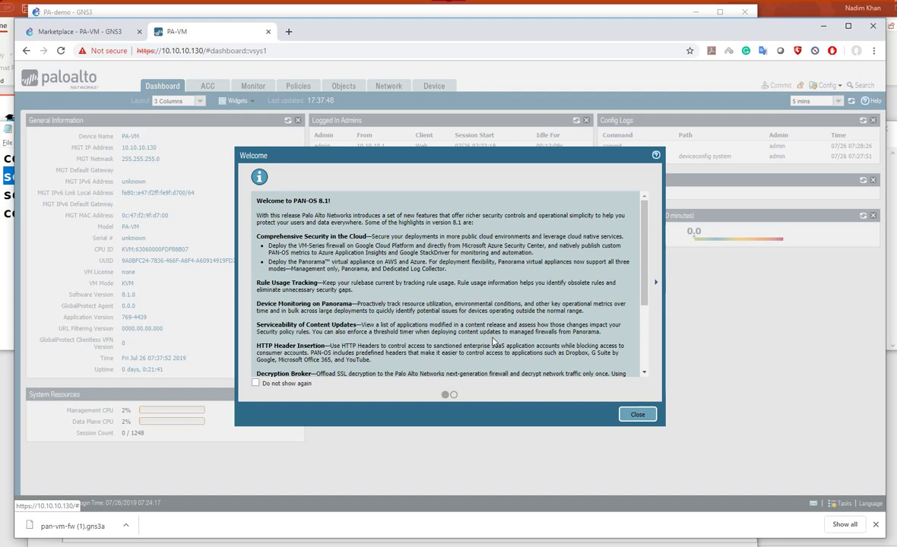
left_click(639, 416)
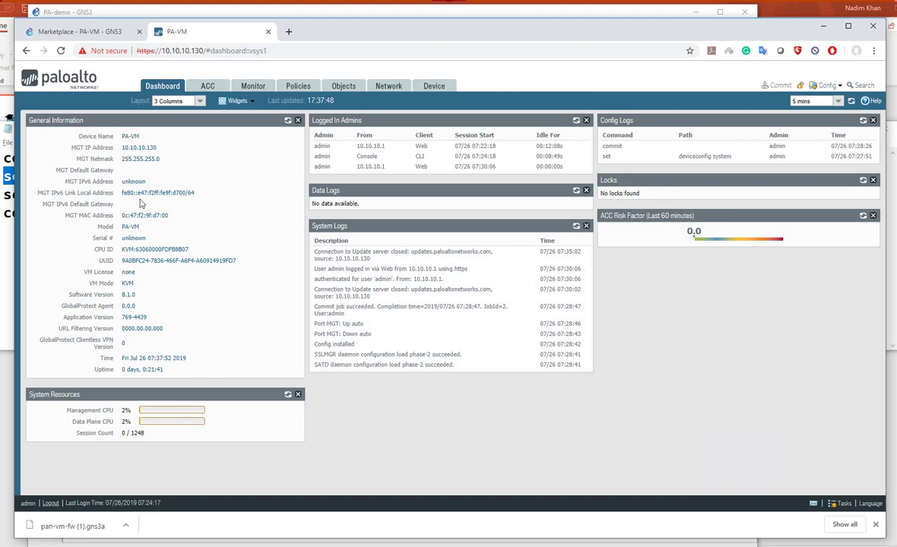
Point out the PA-VM model and software version 8.1.0, then go to the Network interfaces page
double_click(131, 223)
double_click(129, 294)
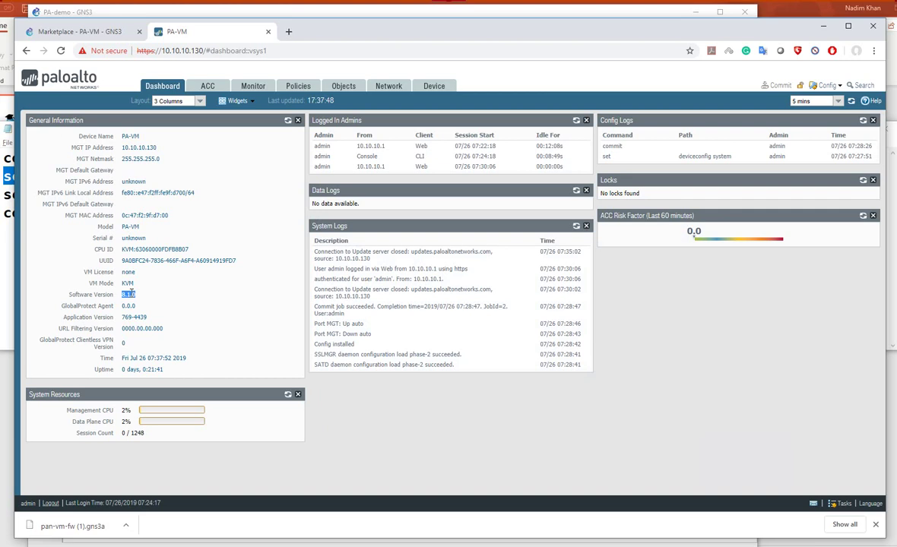
left_click(390, 88)
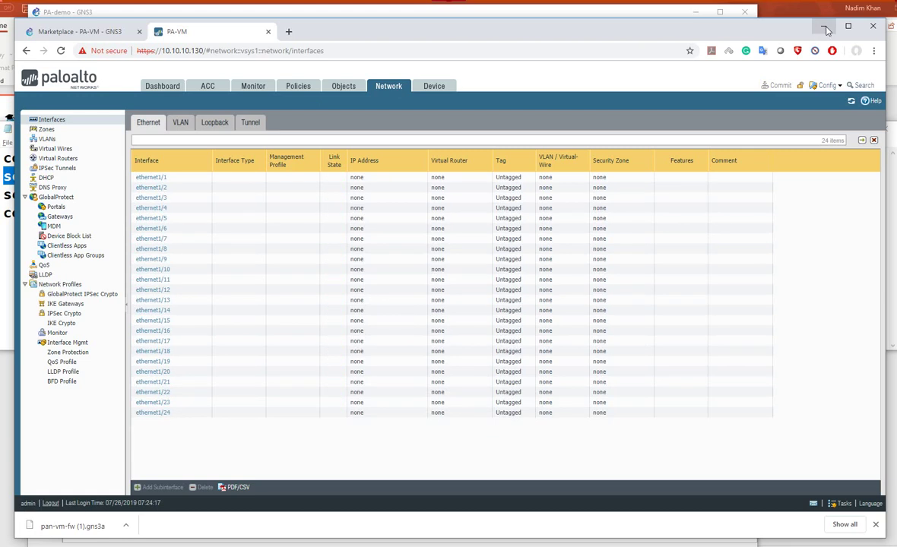
Minimize Chrome, the recorder and Notepad, then move PA-VM up beneath NAT-1
left_click(826, 27)
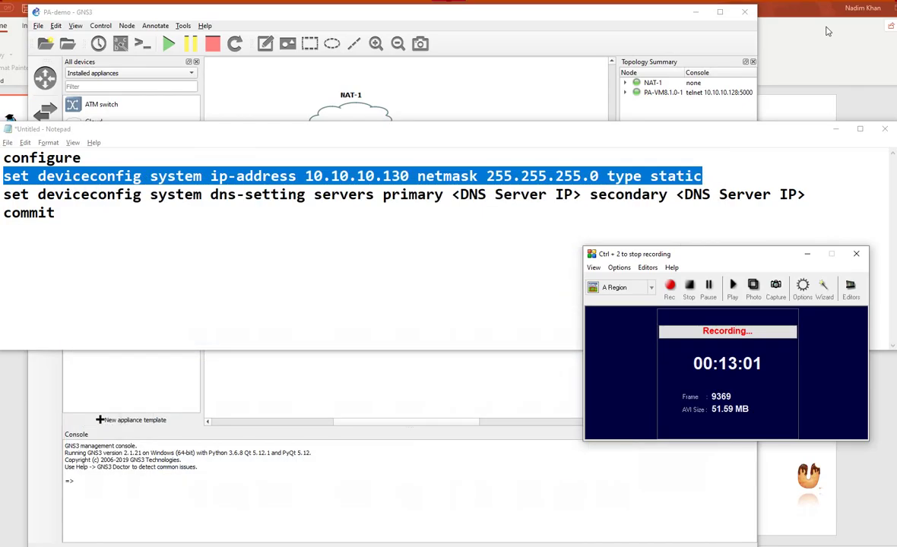
left_click(806, 254)
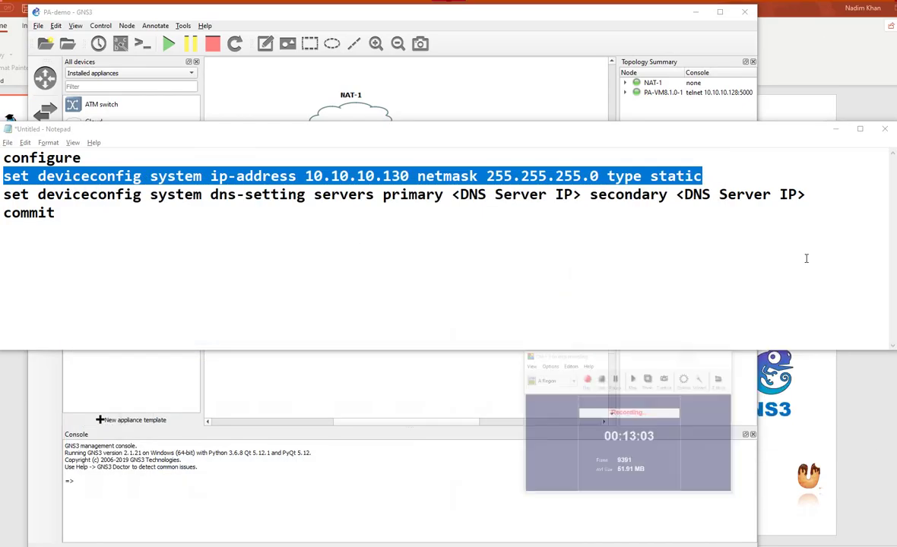
left_click(836, 130)
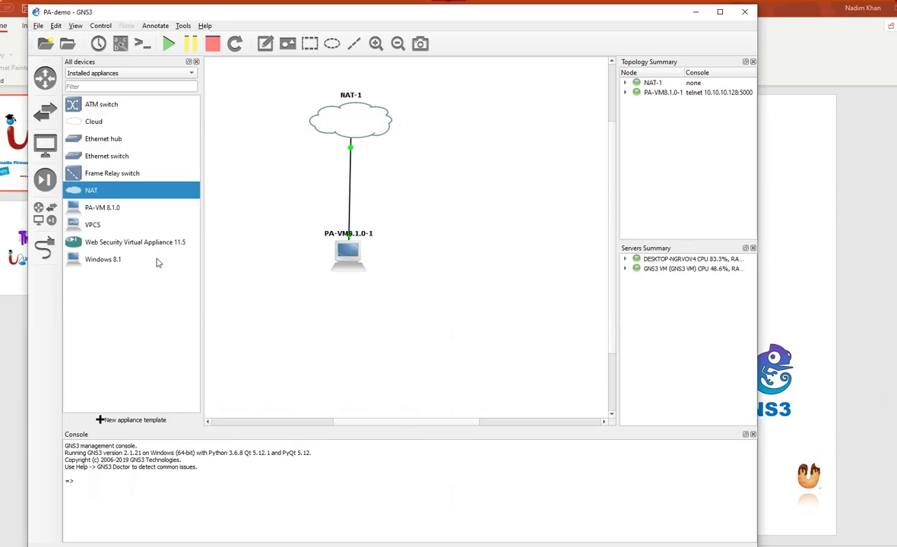
left_click(336, 257)
left_click_drag(335, 257, 326, 205)
Add a Cloud node to the topology on the local server
left_click_drag(114, 122, 453, 209)
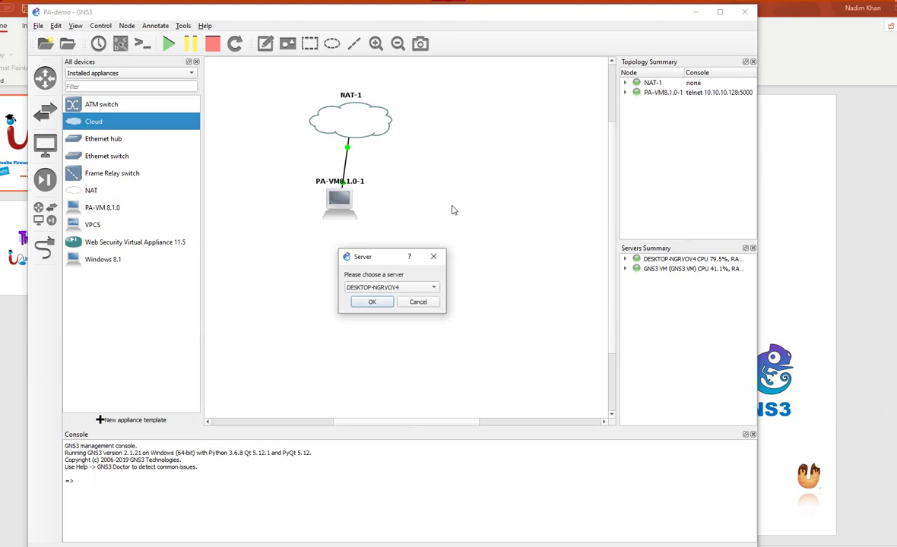
left_click(388, 287)
left_click(373, 287)
left_click(372, 303)
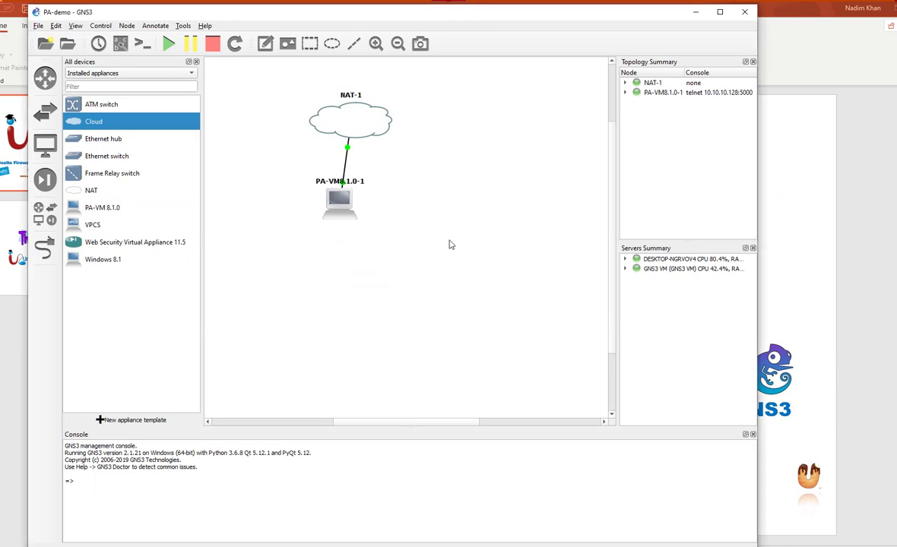
Add the Wi-Fi special Ethernet interface to Cloud-1's configuration
right_click(499, 224)
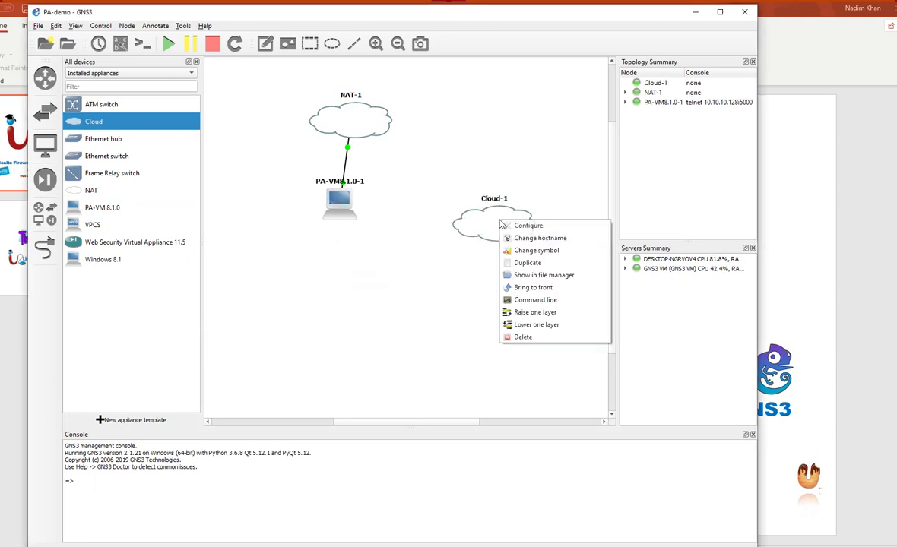
left_click(509, 229)
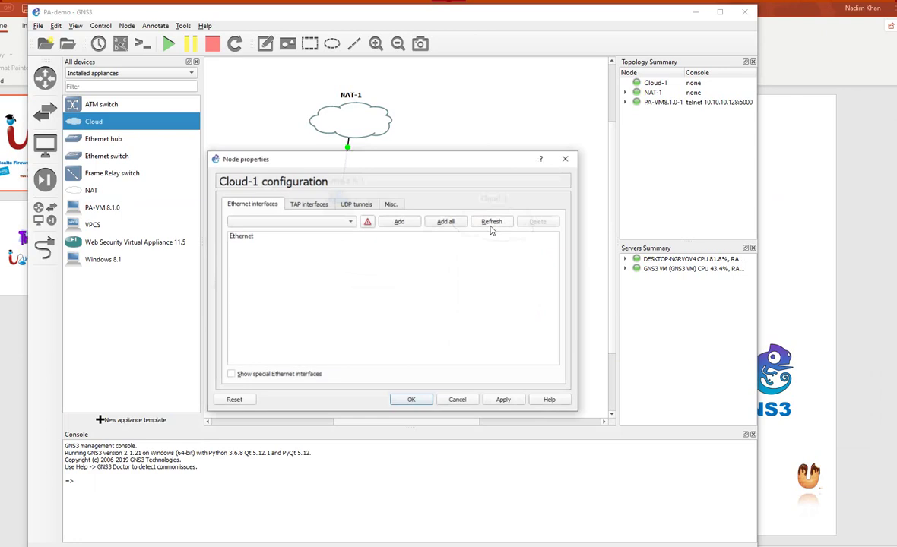
left_click(231, 374)
left_click(400, 221)
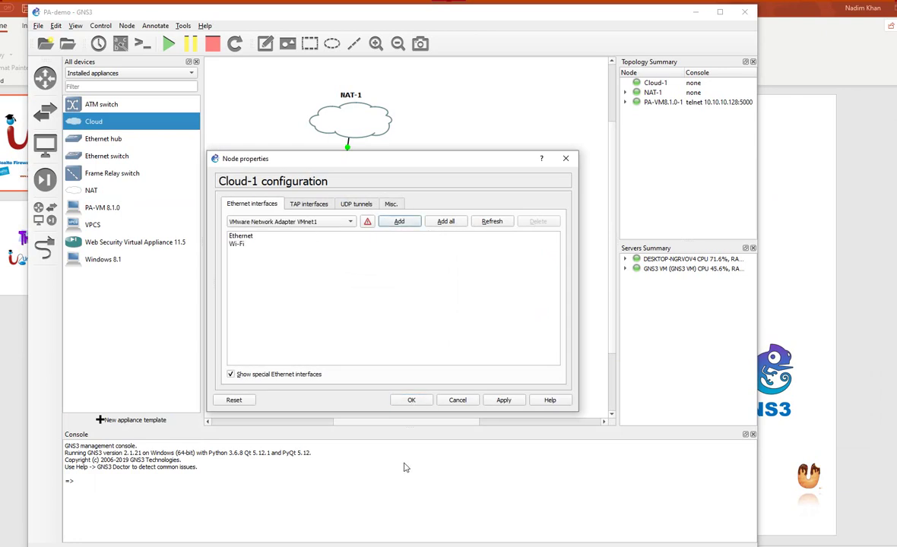
left_click(411, 400)
Link PA-VM's ethernet1/1 to the cloud's Wi-Fi interface
left_click(43, 245)
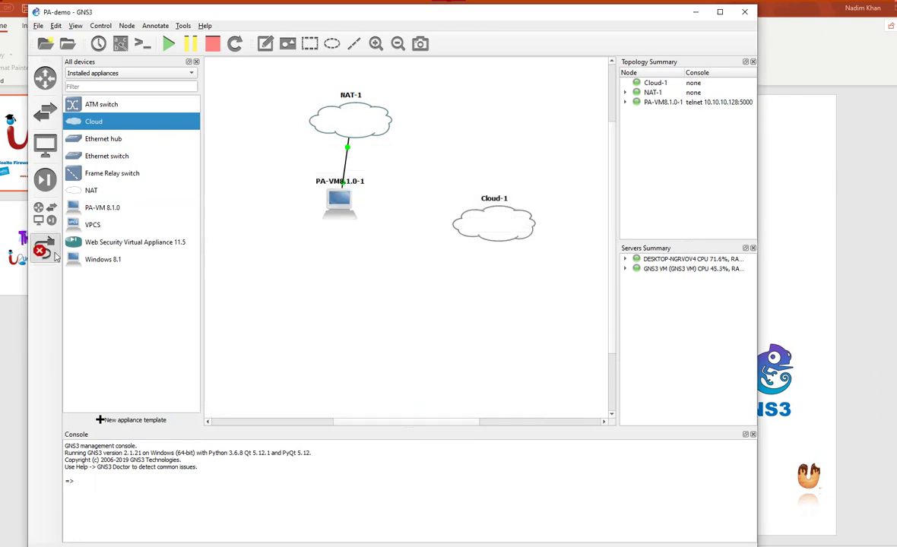
left_click(339, 200)
left_click(396, 229)
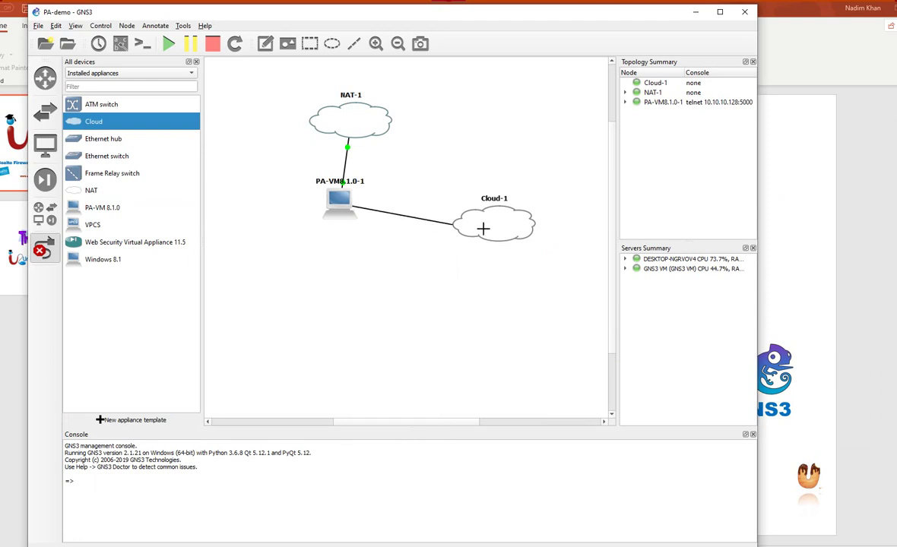
left_click(484, 226)
left_click(513, 244)
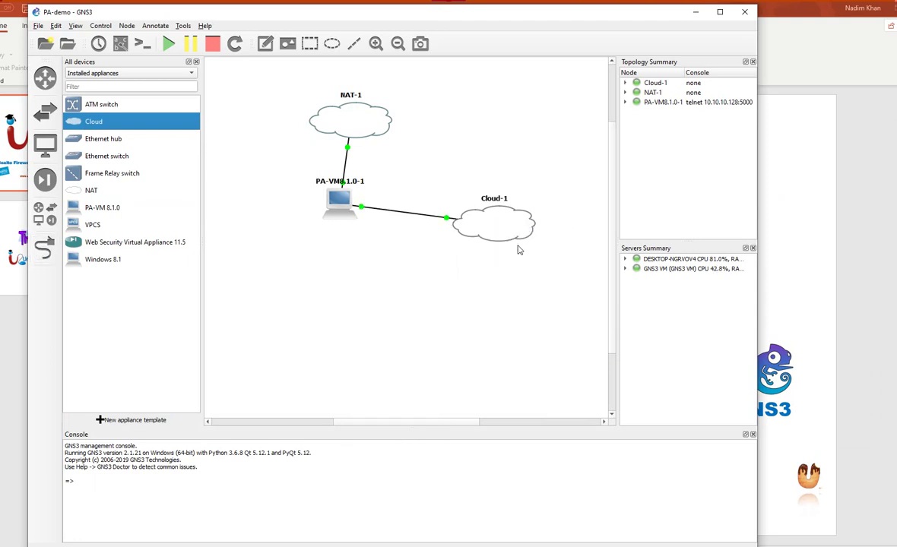
Rename the cloud to 'ISP' and reposition it near PA-VM
left_click_drag(500, 230, 505, 214)
double_click(500, 184)
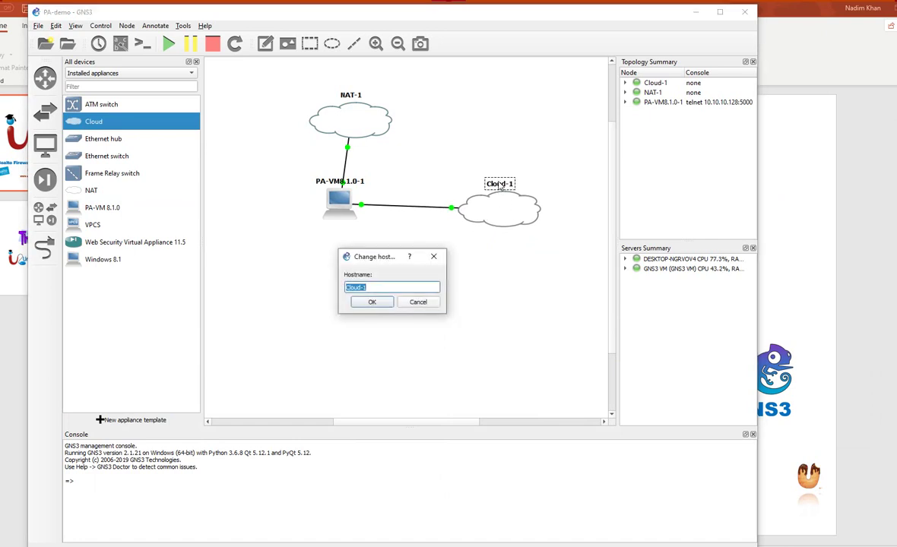
type("ISP")
key("Return")
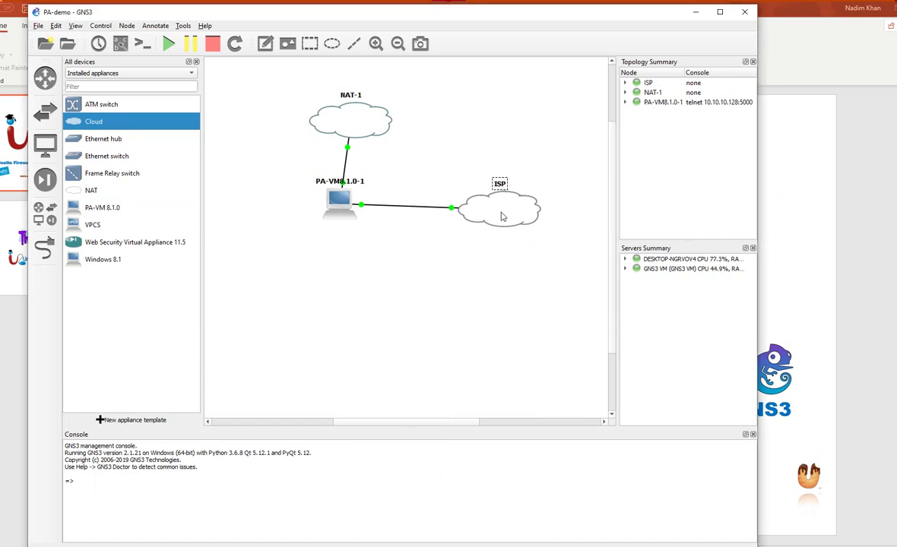
left_click_drag(462, 196, 453, 204)
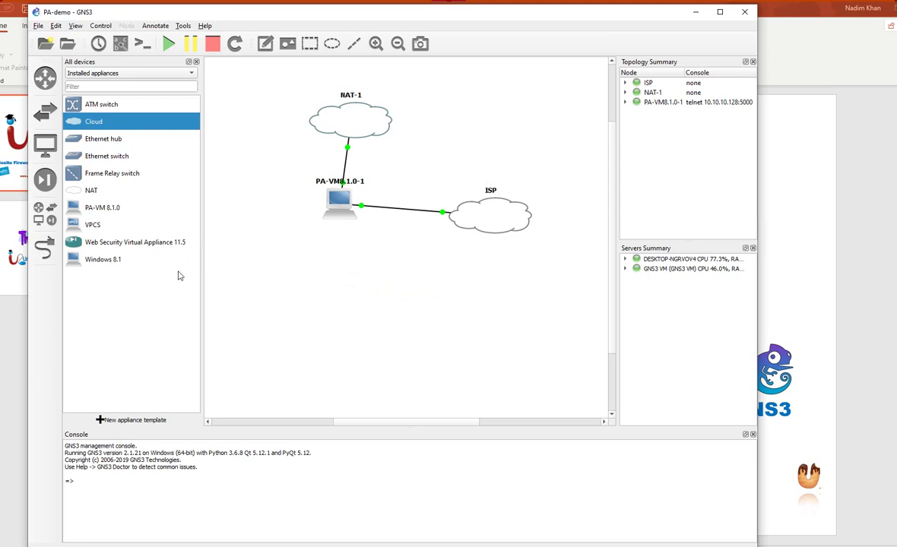
left_click_drag(93, 259, 360, 292)
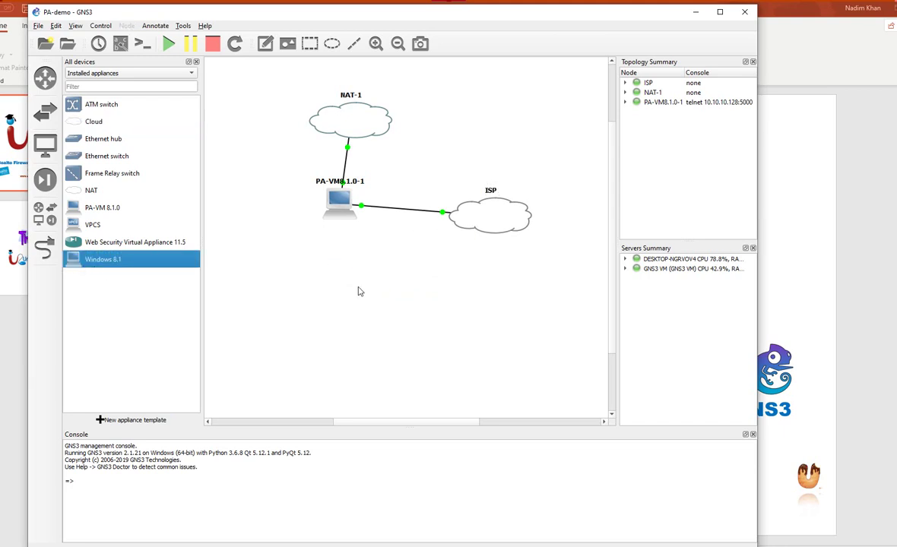
Place a VPCS host, PC-1, on the canvas below PA-VM
right_click(88, 264)
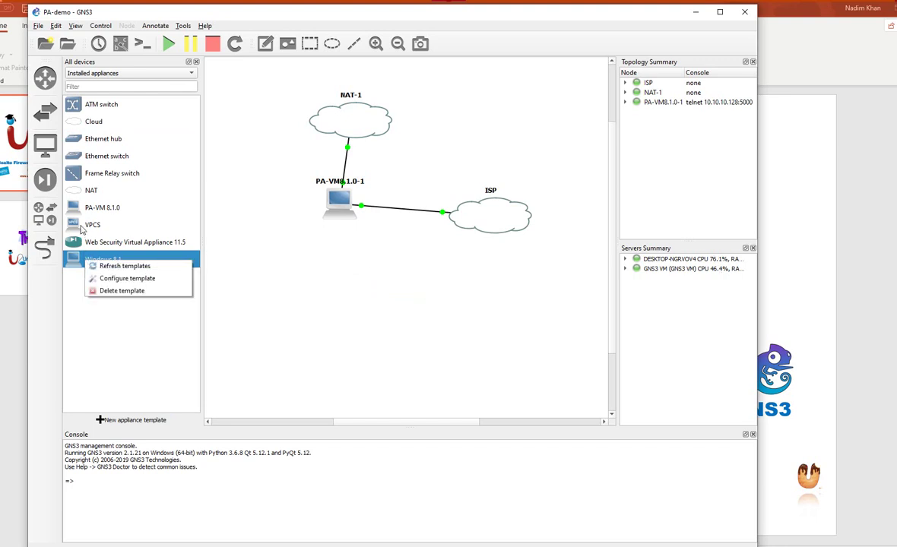
left_click(78, 227)
left_click_drag(78, 230, 353, 310)
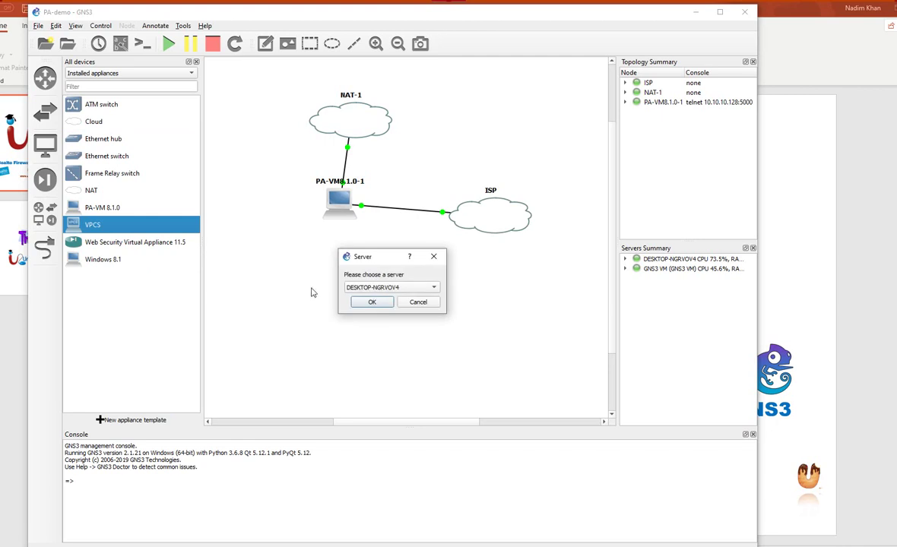
left_click(374, 303)
Link PA-VM to PC-1's Ethernet0, center PC-1 below PA-VM, and minimize GNS3
left_click(43, 245)
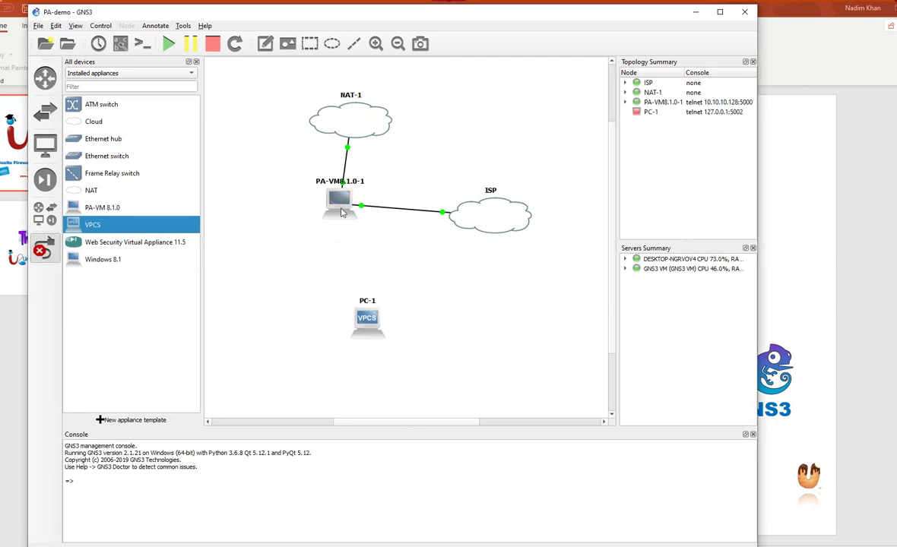
left_click(342, 209)
left_click(367, 227)
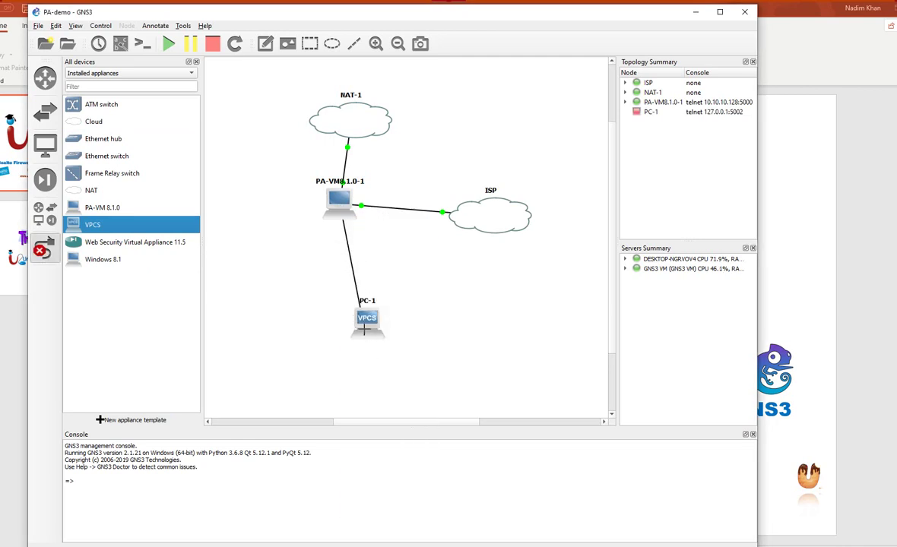
left_click(365, 327)
left_click(396, 338)
key("Escape")
left_click_drag(368, 327, 340, 335)
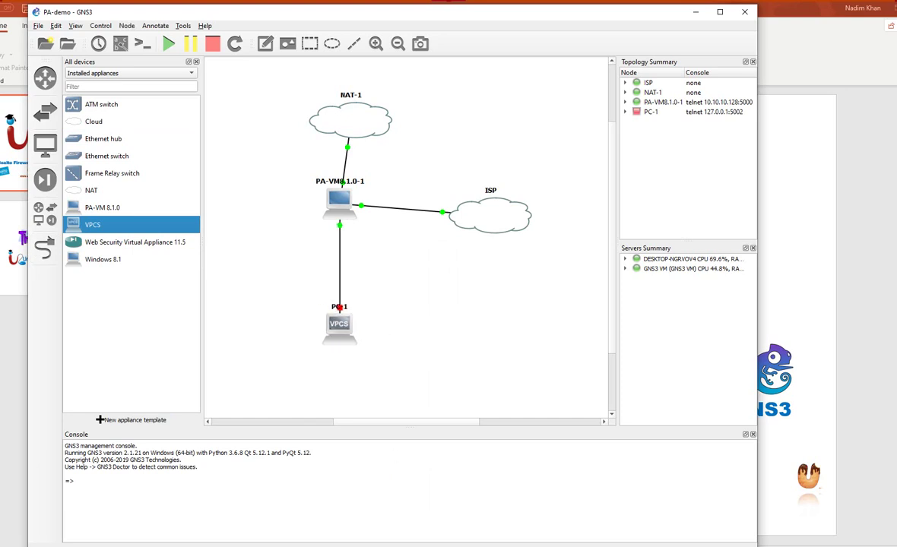
left_click(396, 546)
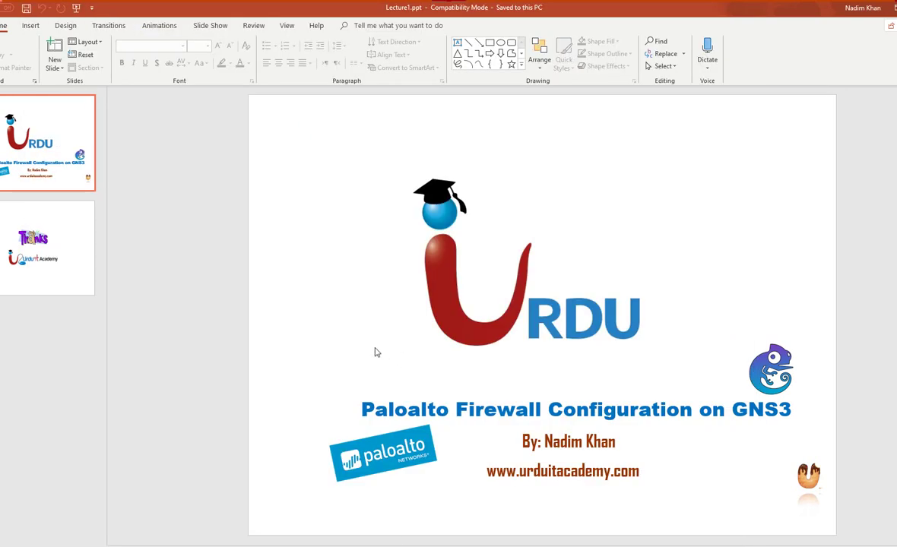